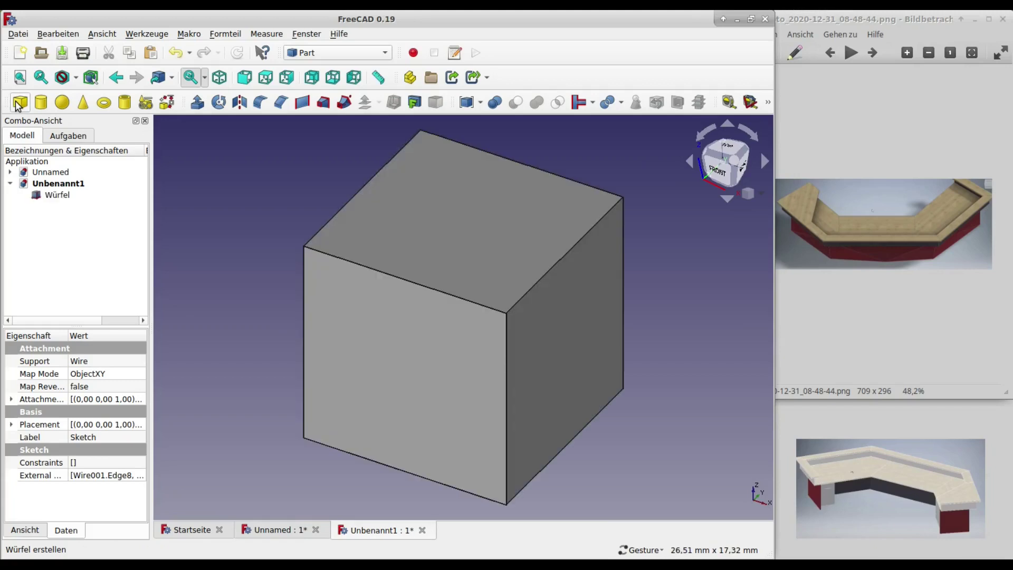
Switch to isometric view and paste a copy of Würfel as Würfel001 with Length 1800.
click(761, 193)
click(784, 233)
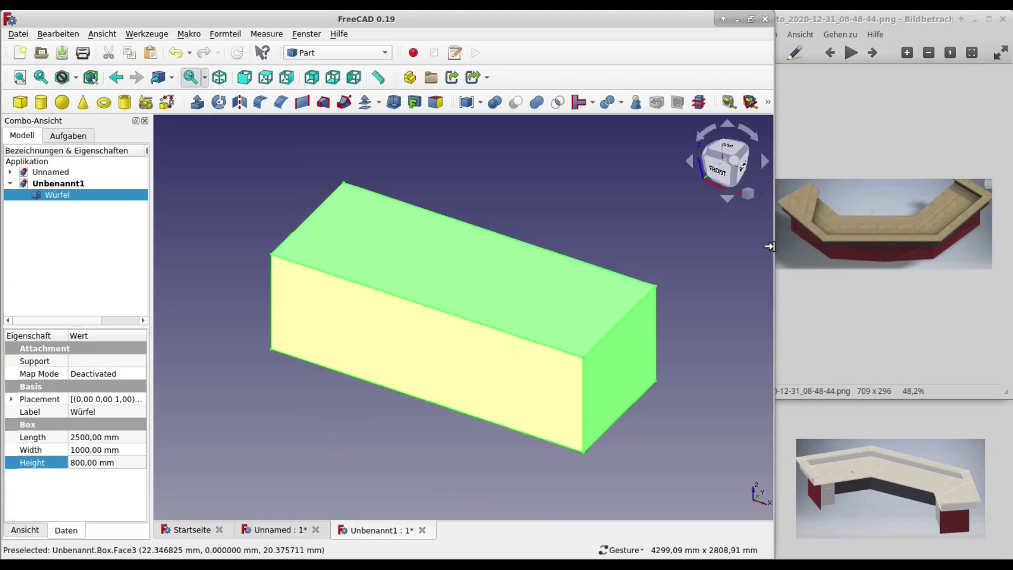
right_click(63, 197)
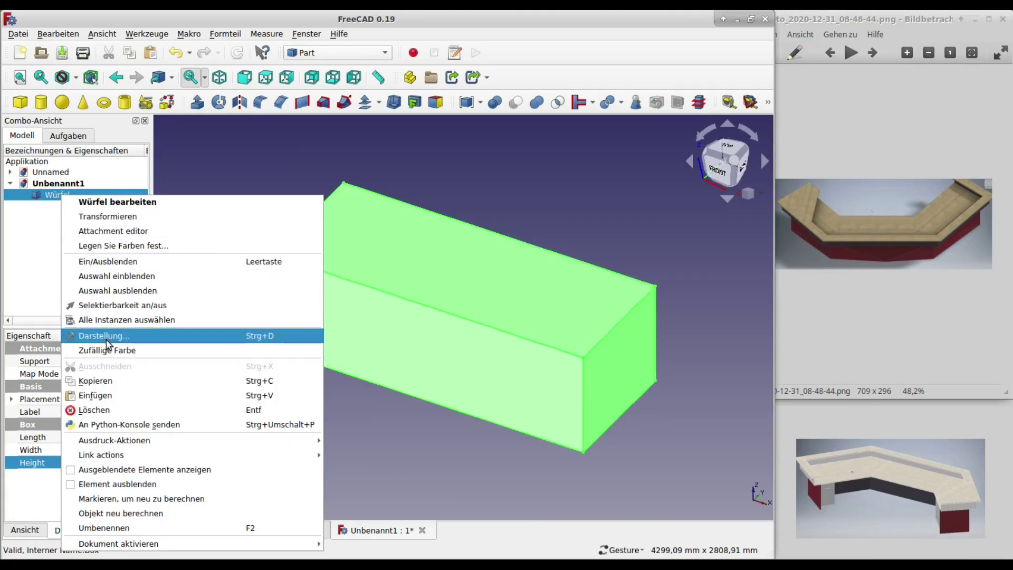
click(95, 380)
click(58, 34)
click(53, 104)
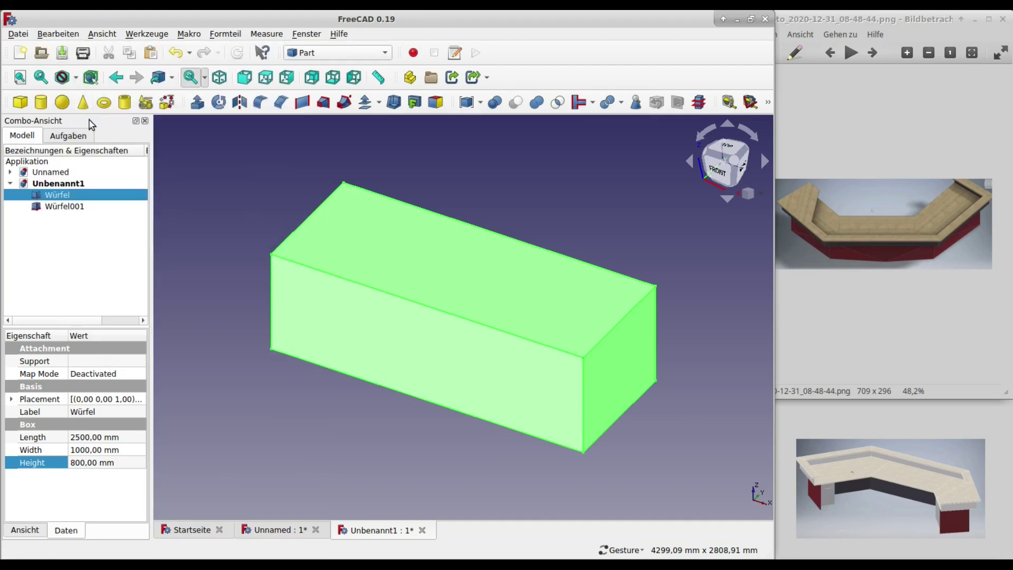
click(65, 207)
click(53, 438)
text(1800)
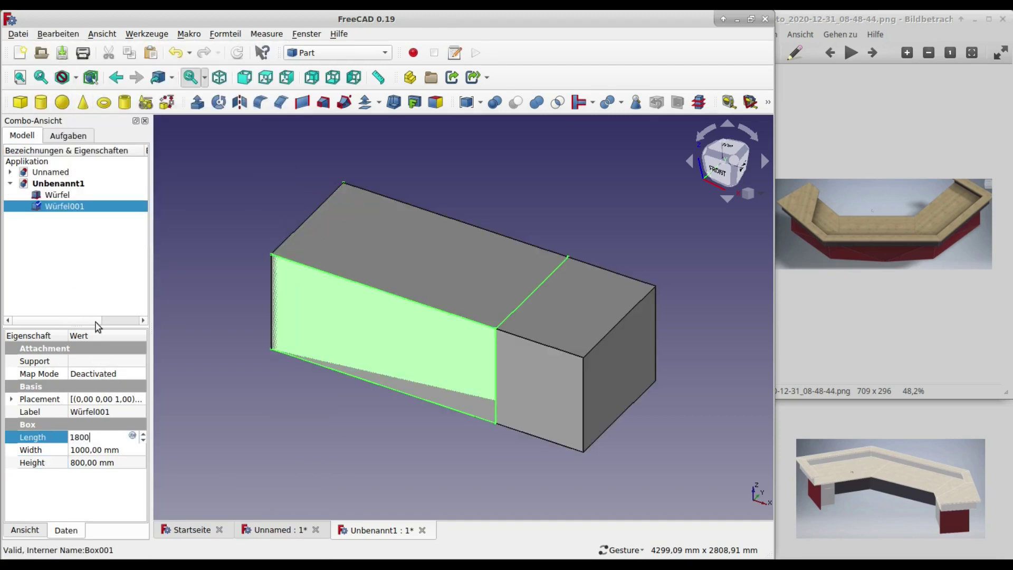
Transform Würfel001: move it 2500 mm along X and rotate it 50°.
click(94, 263)
text(00)
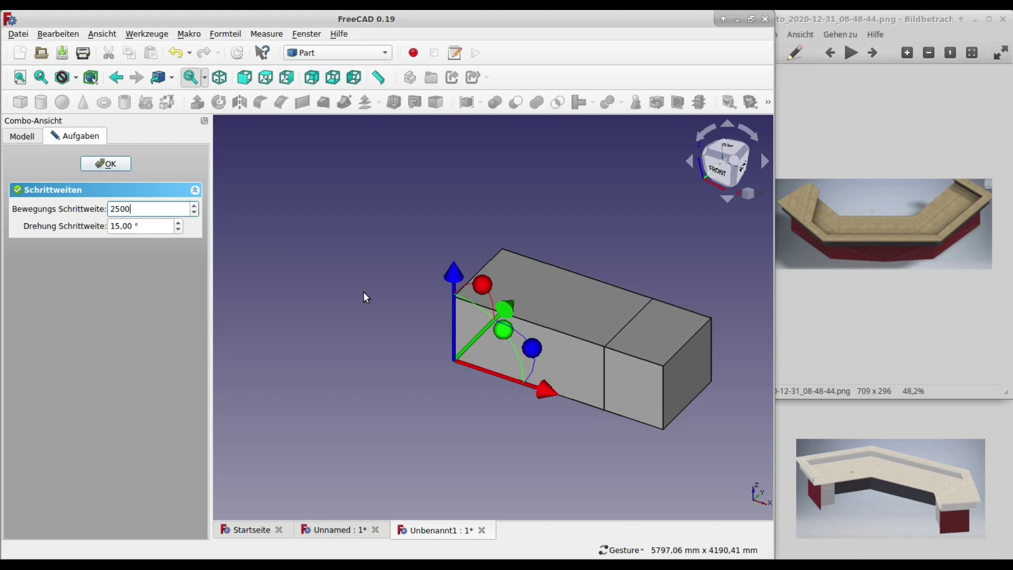
drag(553, 388, 547, 393)
drag(665, 428, 679, 426)
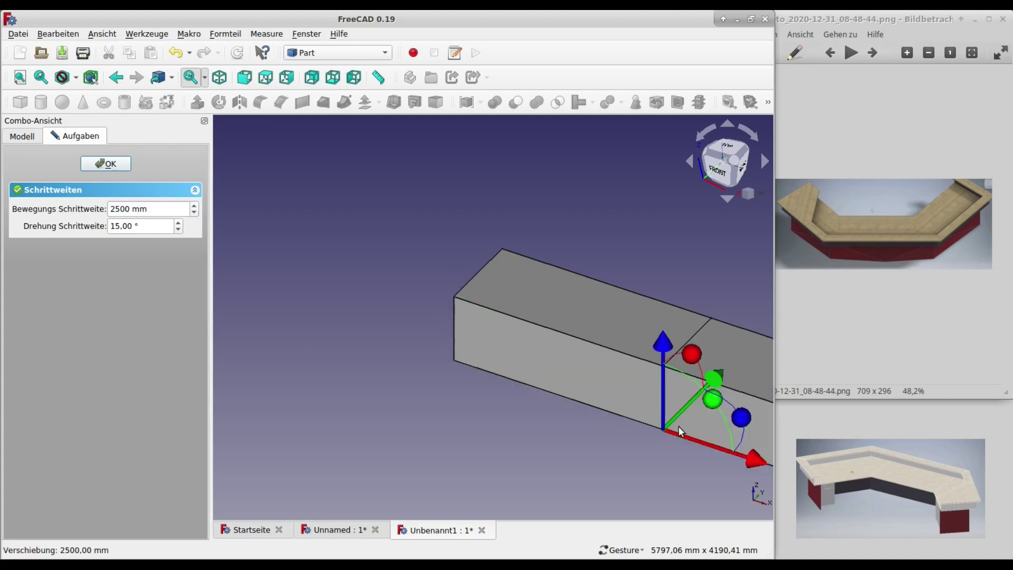
triple_click(140, 226)
text(5)
drag(586, 337, 572, 301)
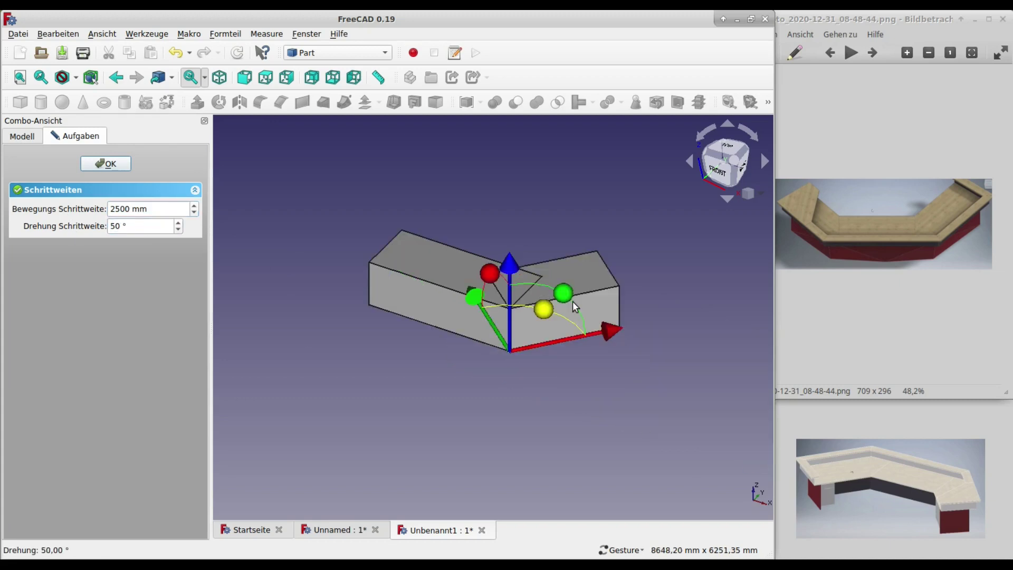
key(Escape)
Paste another copy of Würfel as Würfel002 with Length 1500.
click(71, 193)
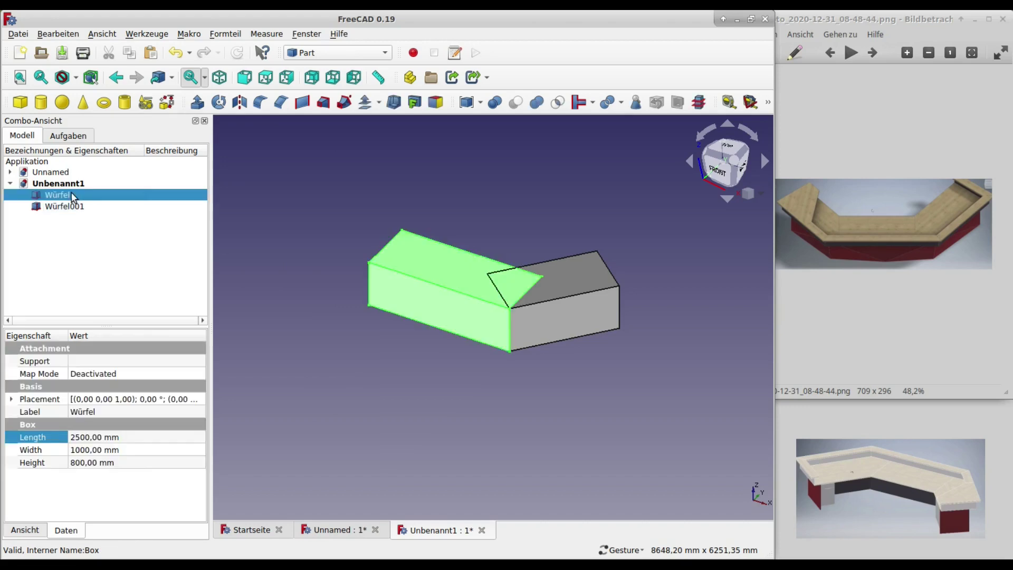
right_click(71, 193)
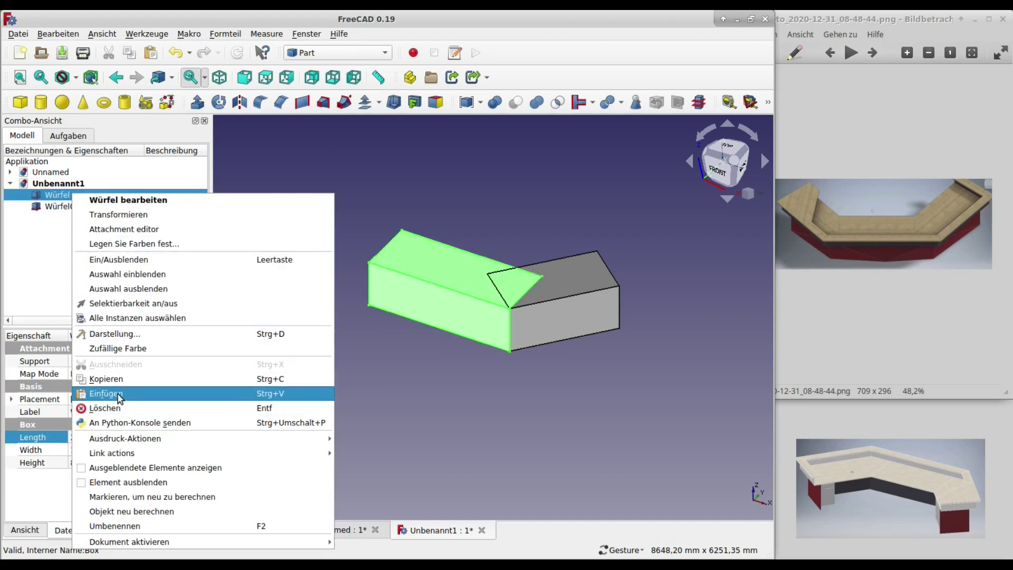
click(106, 379)
click(58, 34)
click(82, 106)
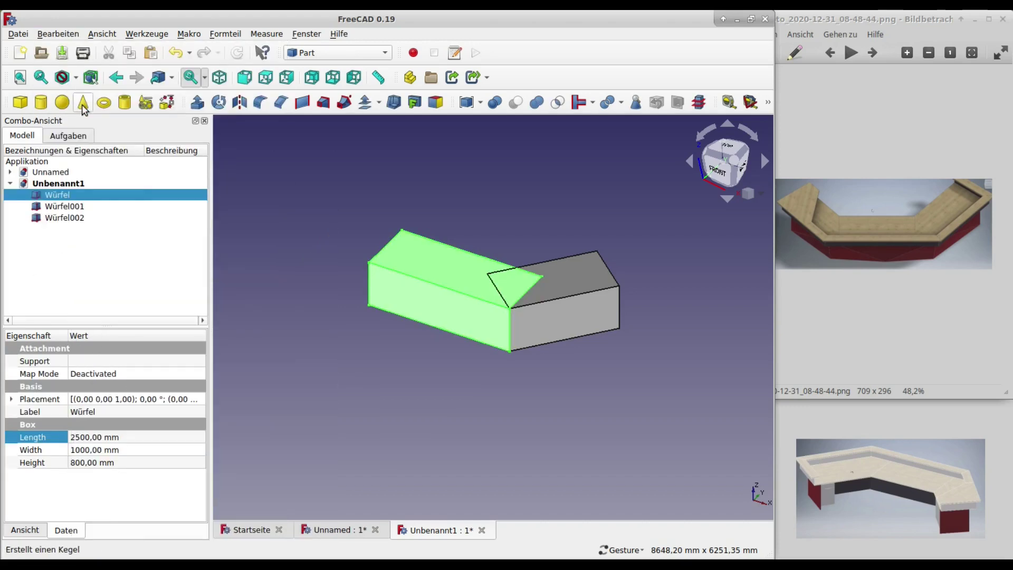
click(69, 218)
click(71, 437)
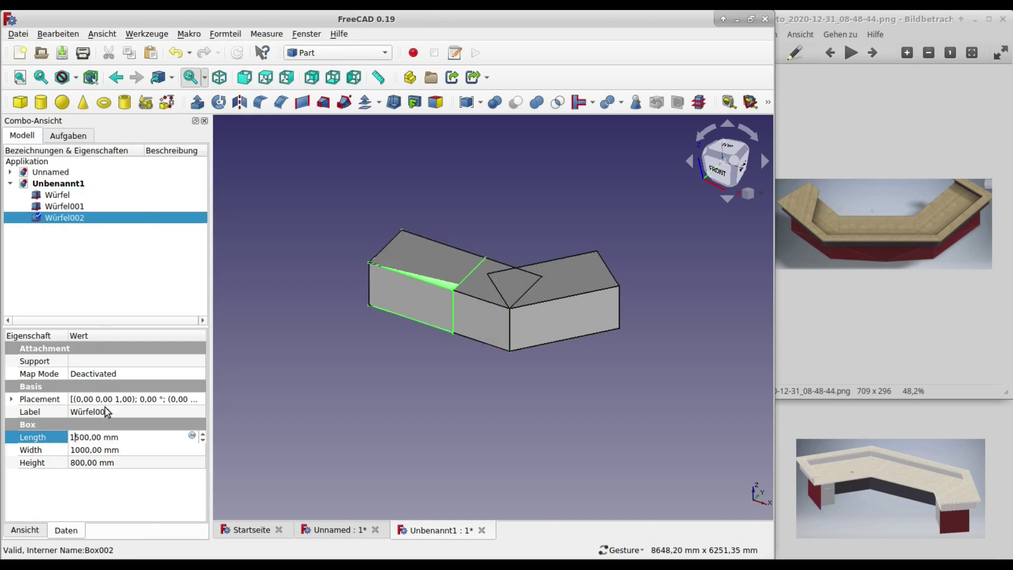
click(90, 239)
Move Würfel002 1500 mm along negative X to the base's other end.
right_click(83, 224)
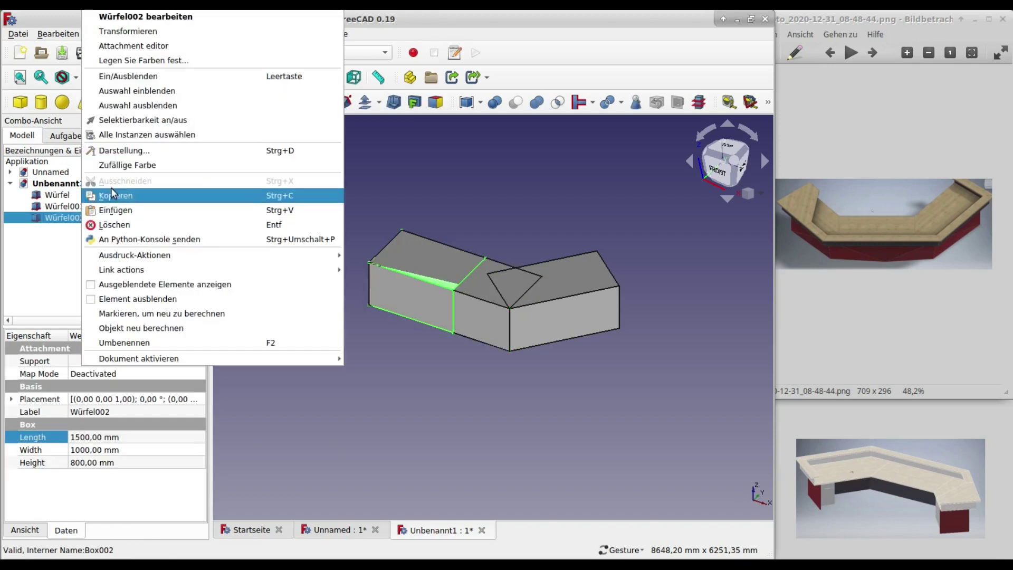
click(158, 31)
click(110, 210)
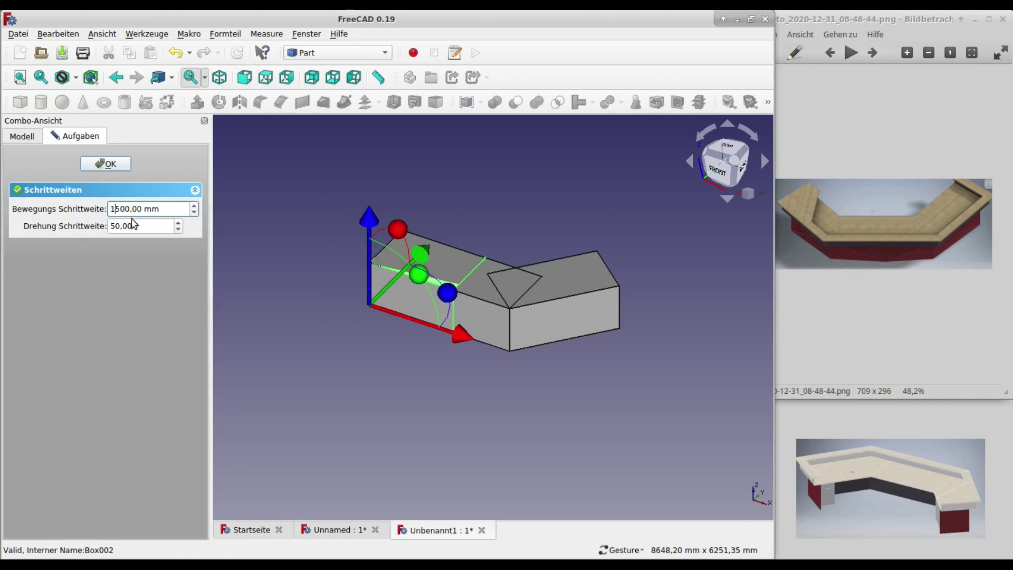
drag(458, 337, 372, 311)
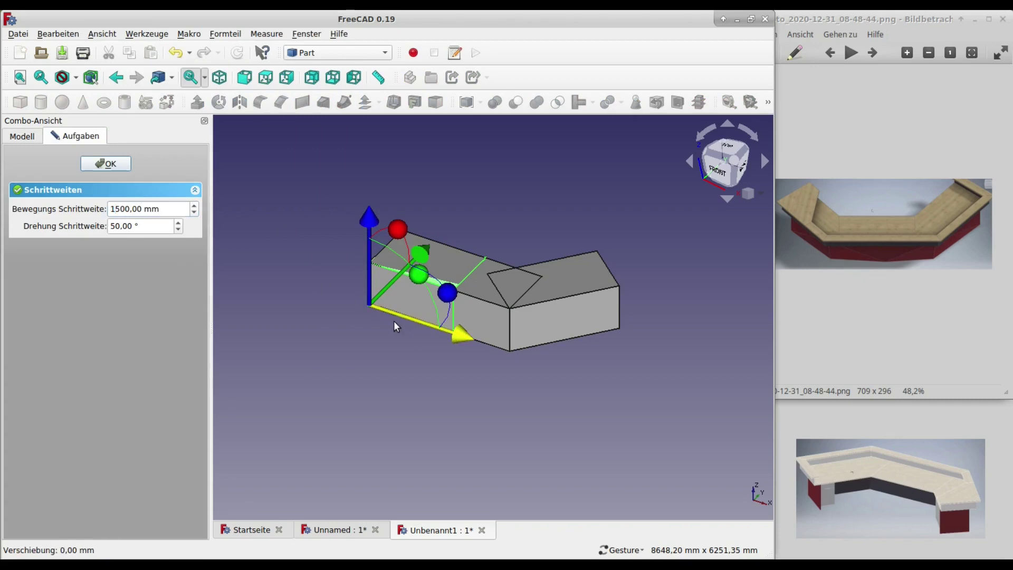
Draft Rotate Würfel002 310° about its corner.
click(42, 102)
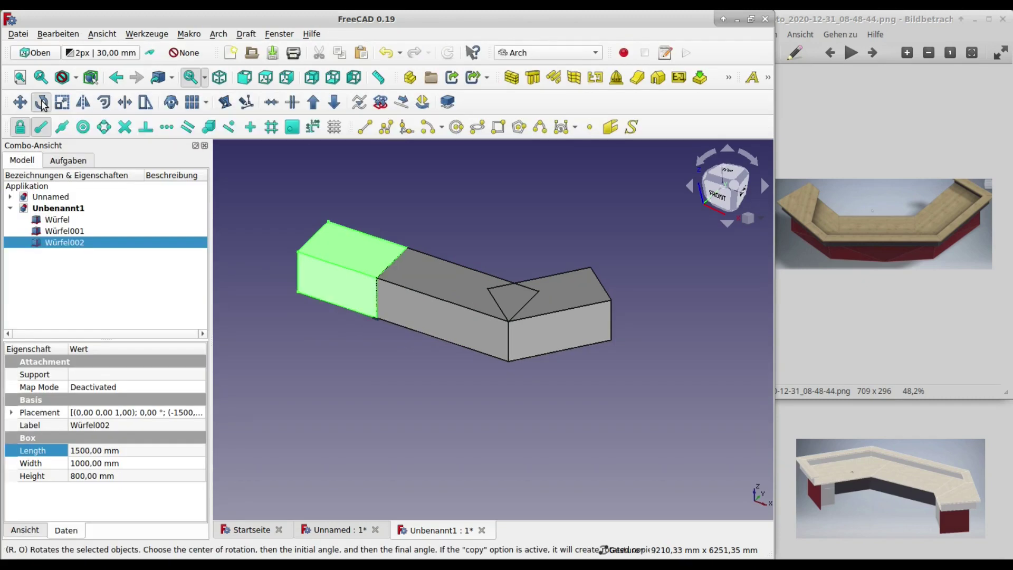
click(375, 278)
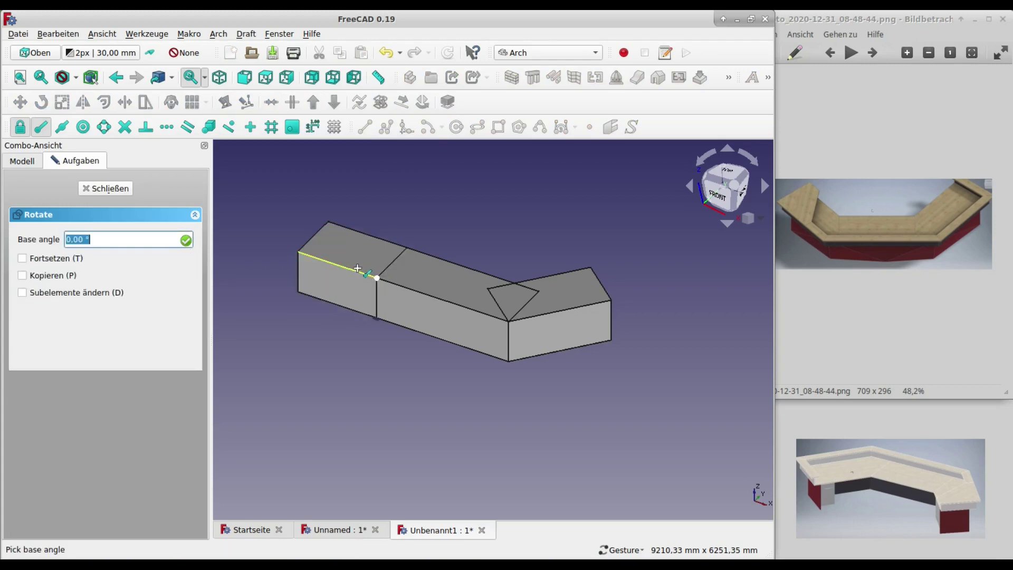
click(311, 255)
text(310)
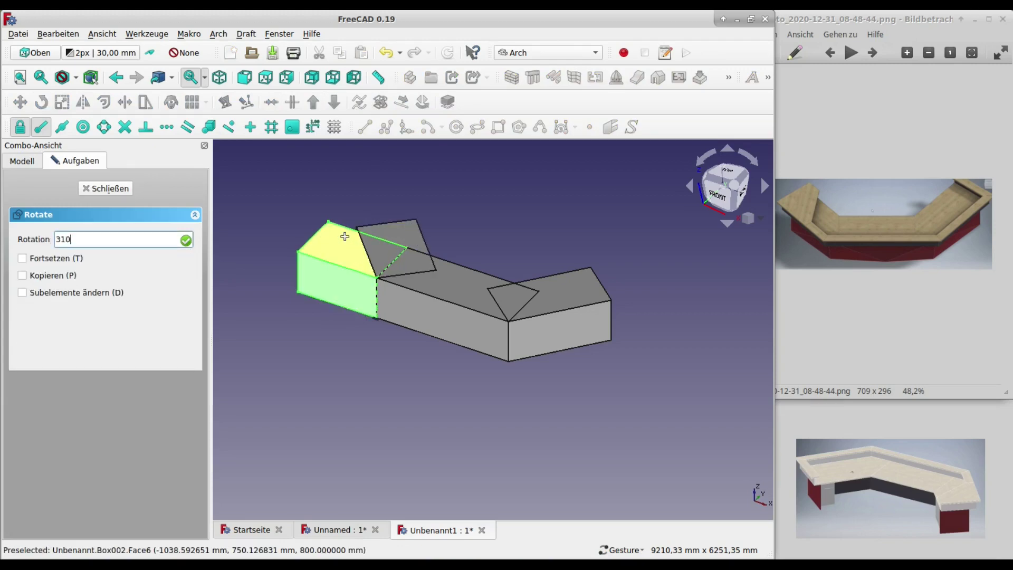
key(Return)
drag(344, 236, 378, 154)
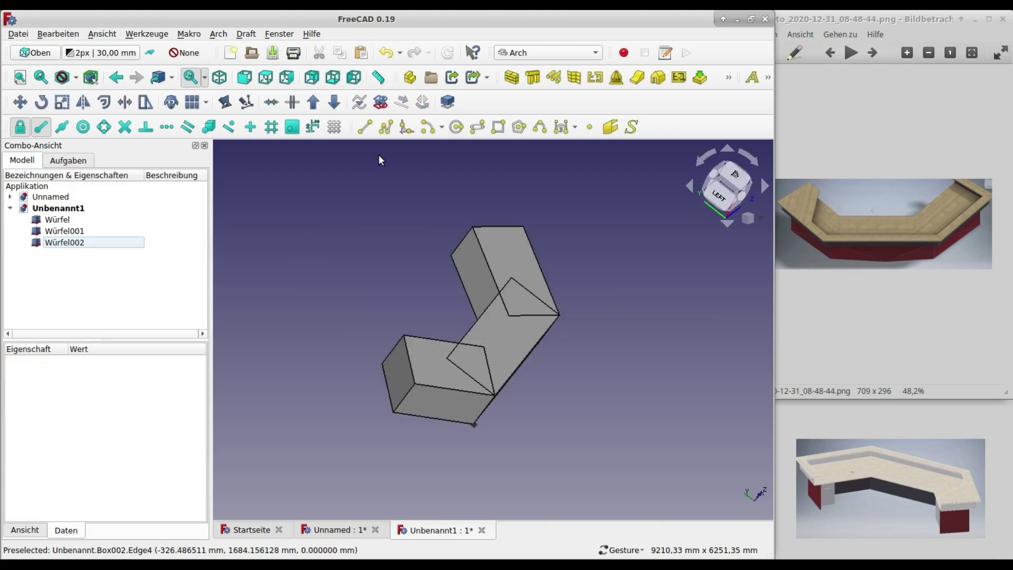
Draw a 7800 mm Draft Wire through the three boxes' bottom front corners.
click(387, 127)
click(382, 364)
click(392, 411)
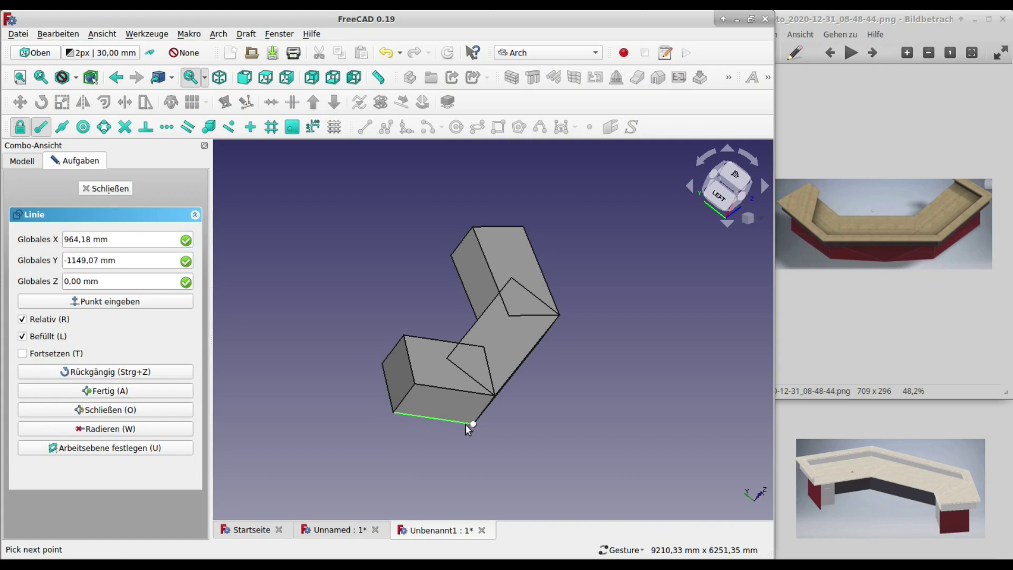
mouse_move(467, 425)
mouse_down()
mouse_move(423, 425)
mouse_move(362, 385)
mouse_move(464, 403)
mouse_up()
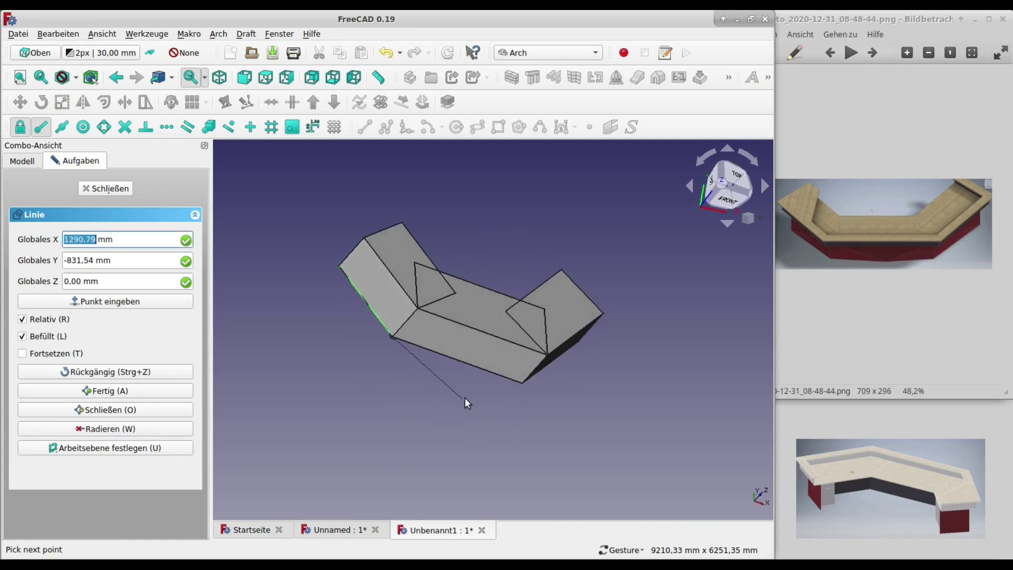
click(521, 382)
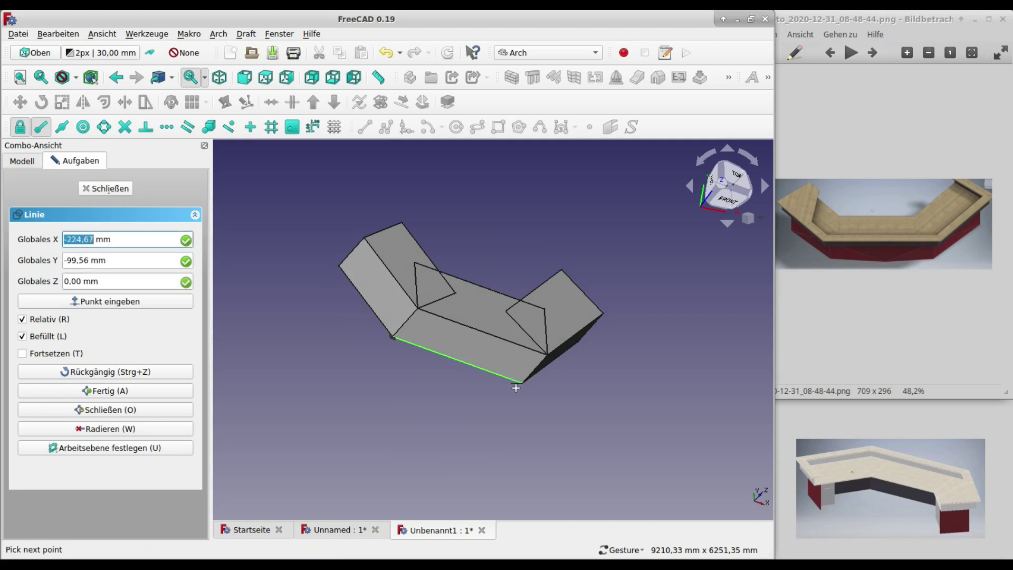
drag(644, 305, 502, 297)
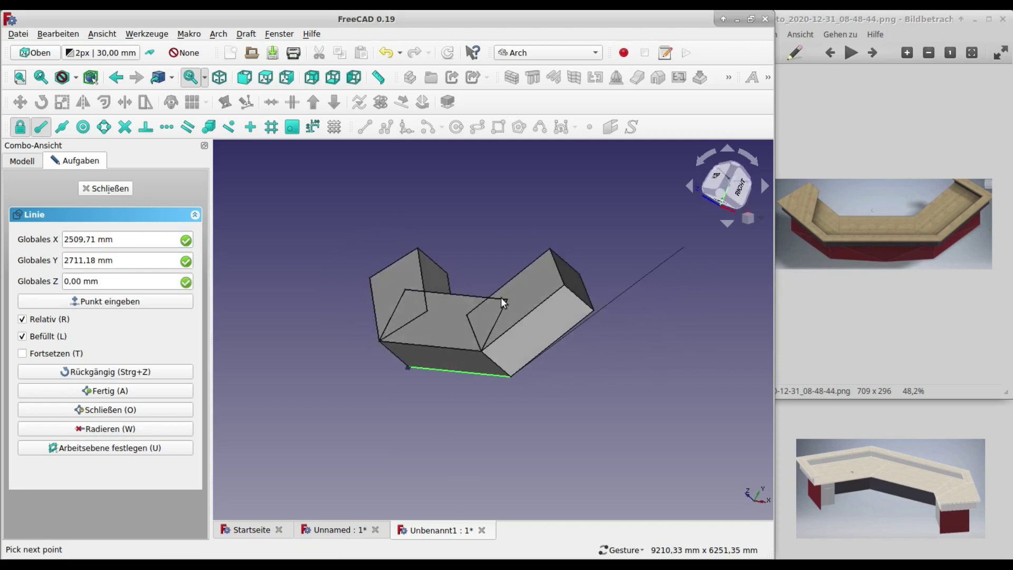
click(580, 323)
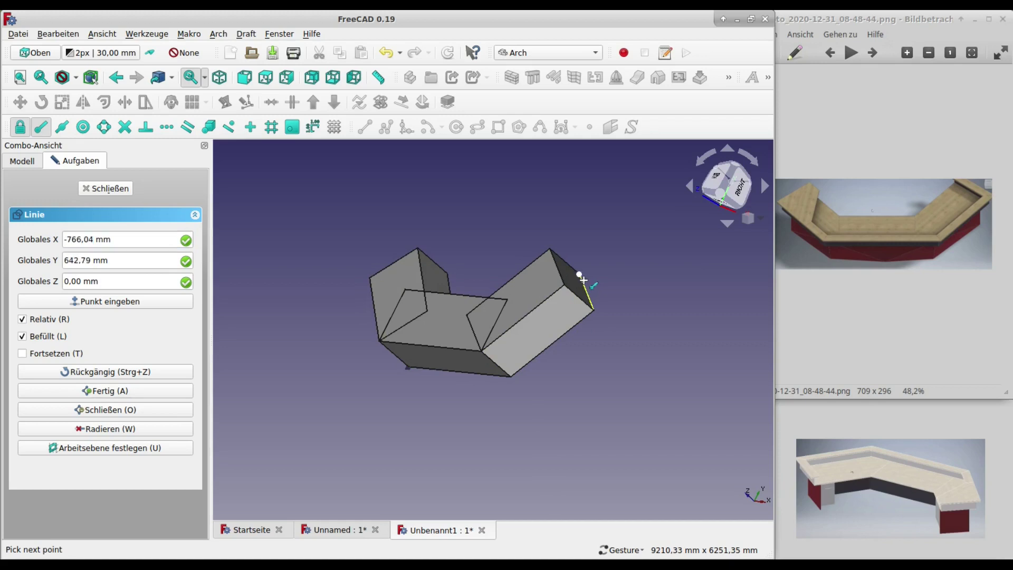
click(584, 280)
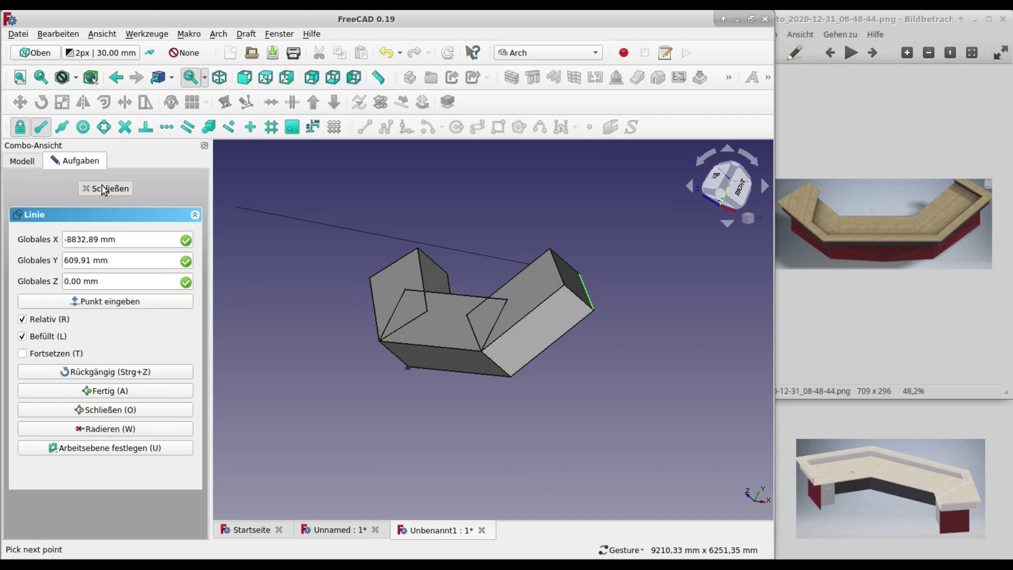
click(107, 188)
click(59, 254)
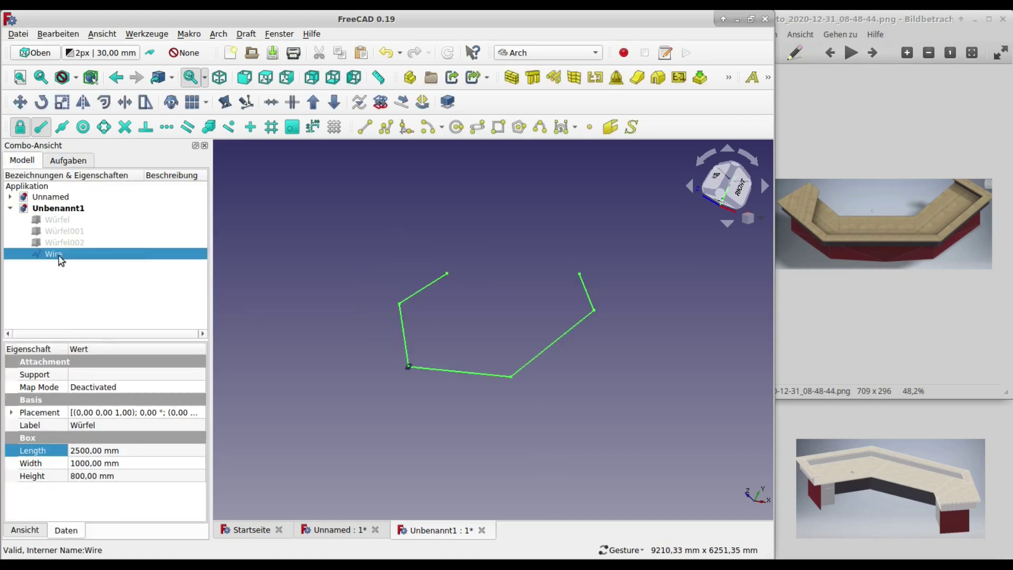
Build an Arch Wall on the wire, 20 mm wide and 800 mm high.
click(512, 78)
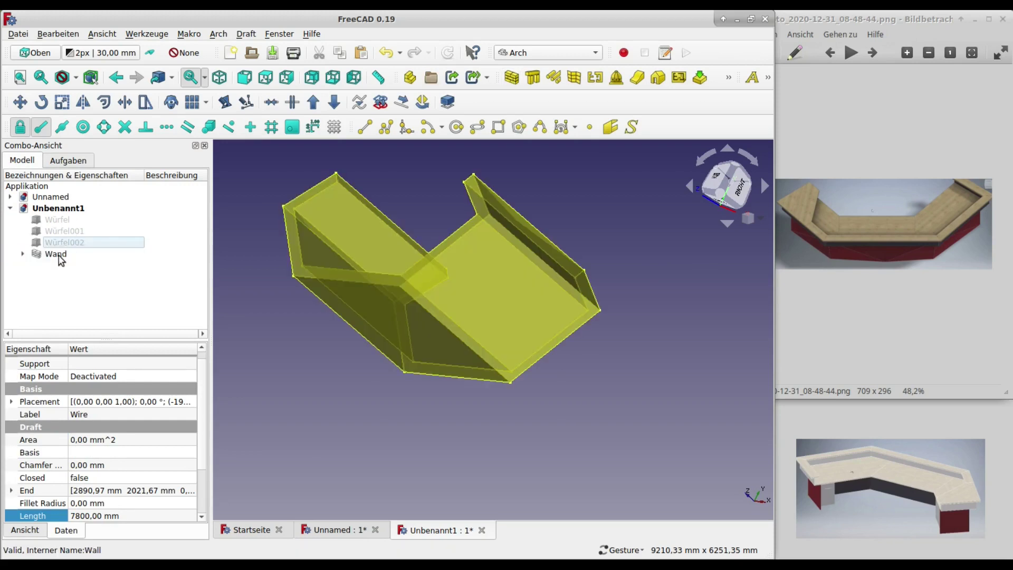
click(59, 255)
scroll(101, 464, down, 5)
click(74, 515)
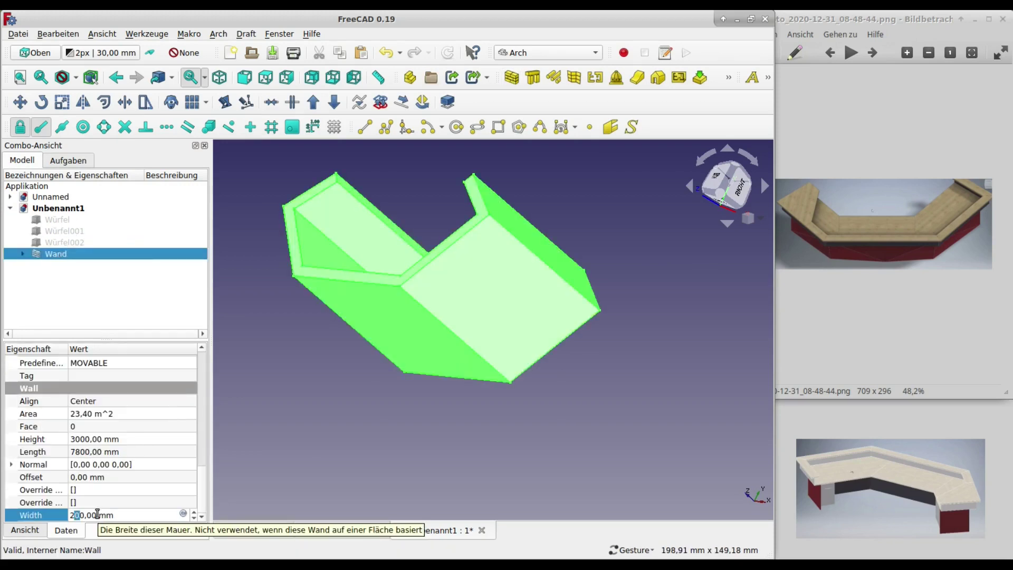
key(Return)
click(59, 442)
text(800)
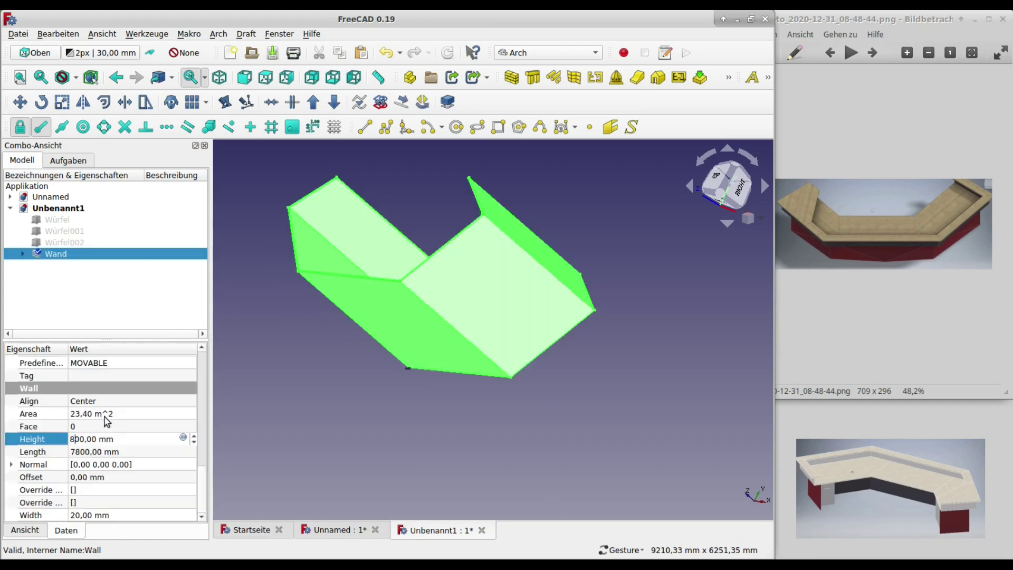
click(141, 306)
click(64, 242)
Toggle visibility so the base box shows, and select its top face.
key(space)
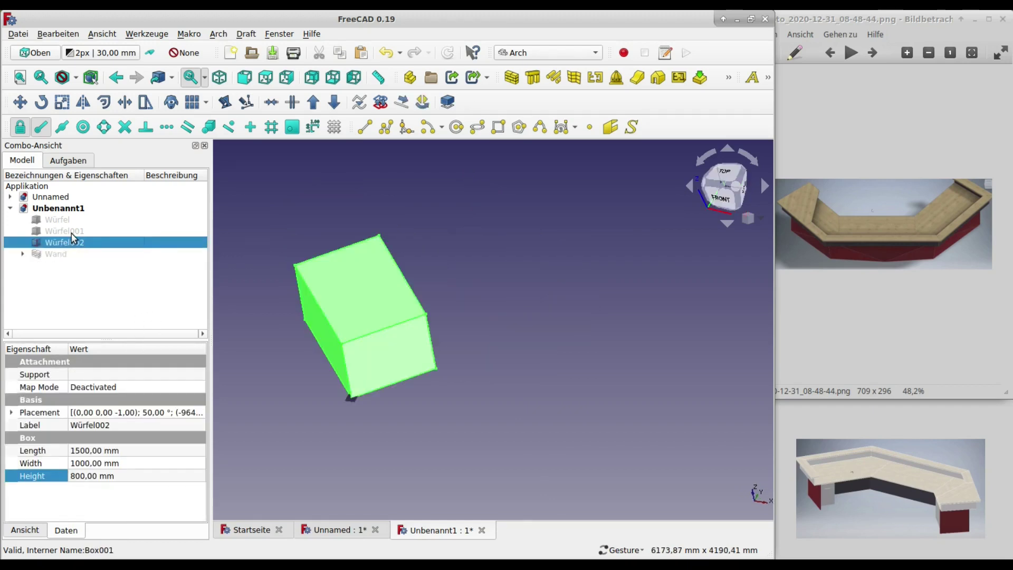
click(64, 230)
key(space)
key(space)
click(263, 296)
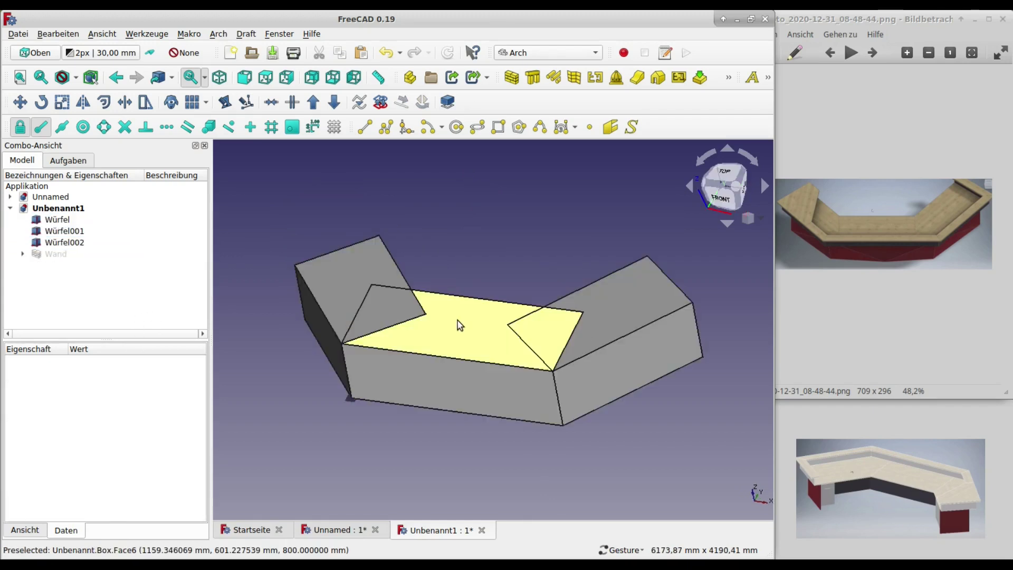
click(459, 325)
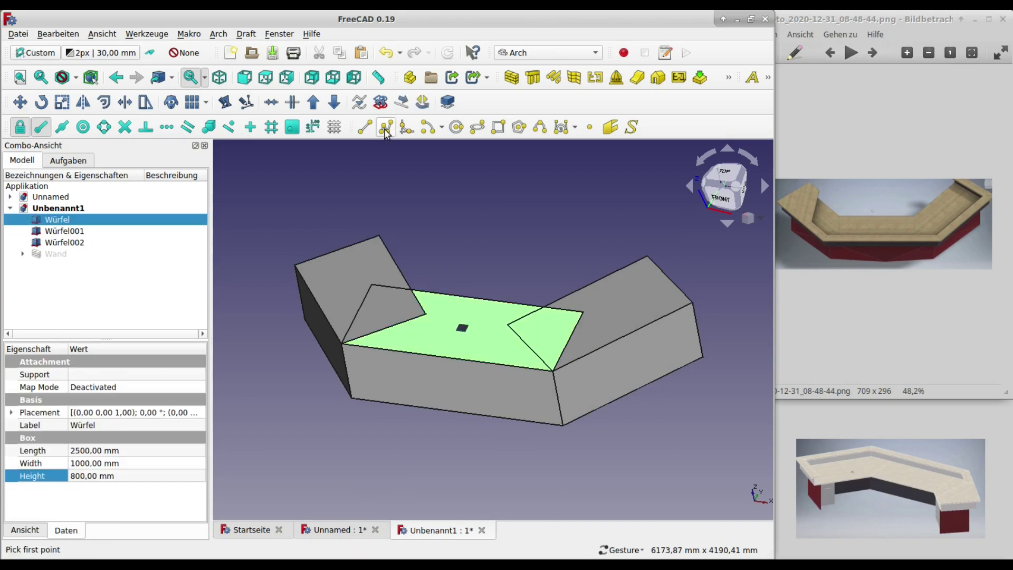
Draw a closed Draft Wire around the three box tops as the countertop outline.
click(386, 129)
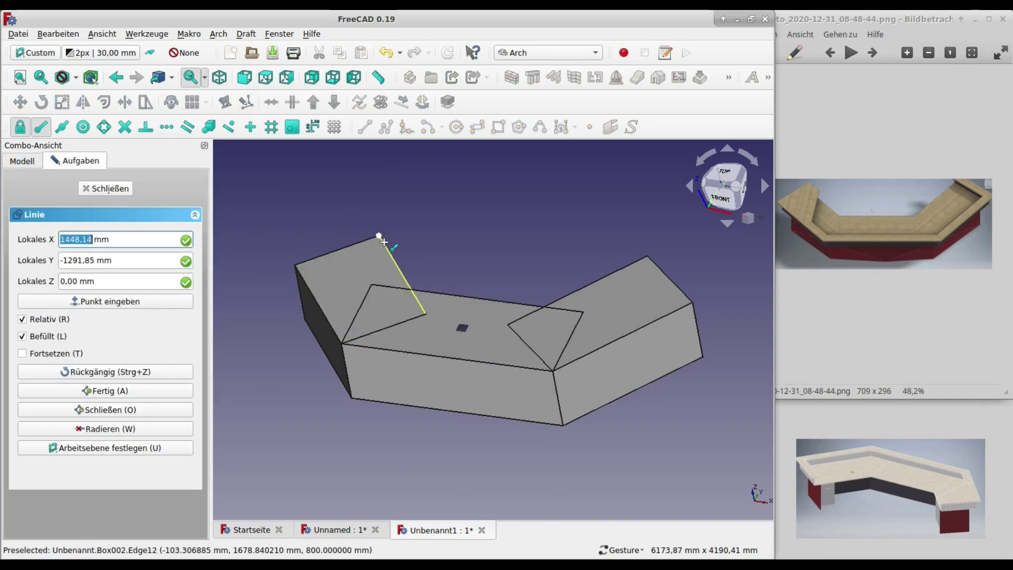
click(373, 285)
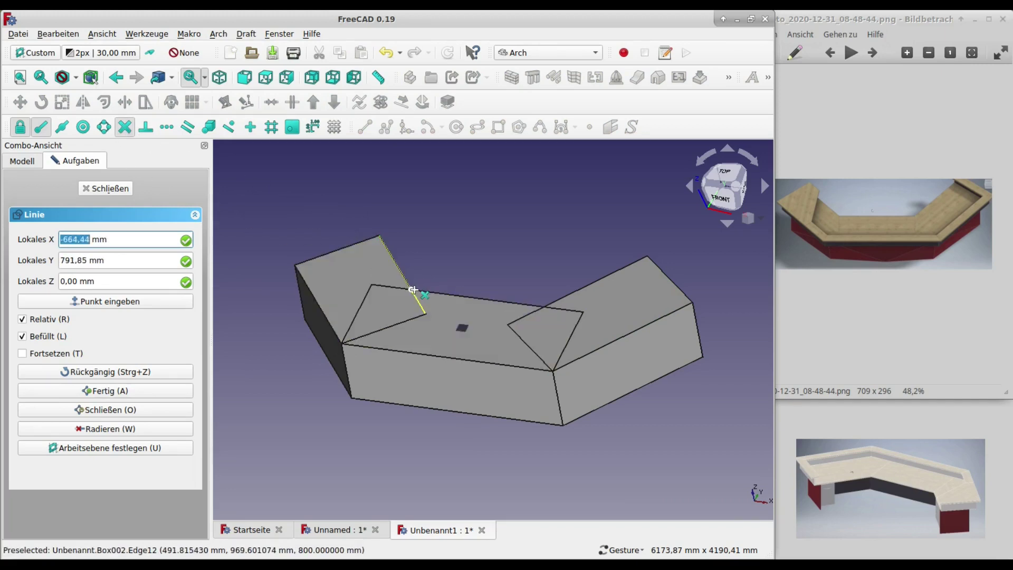
click(413, 290)
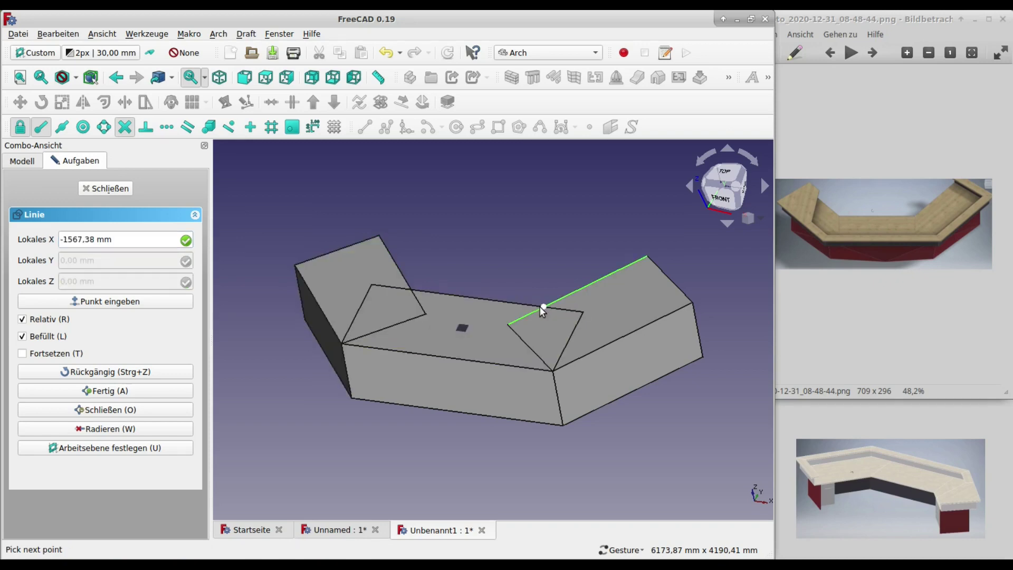
click(634, 261)
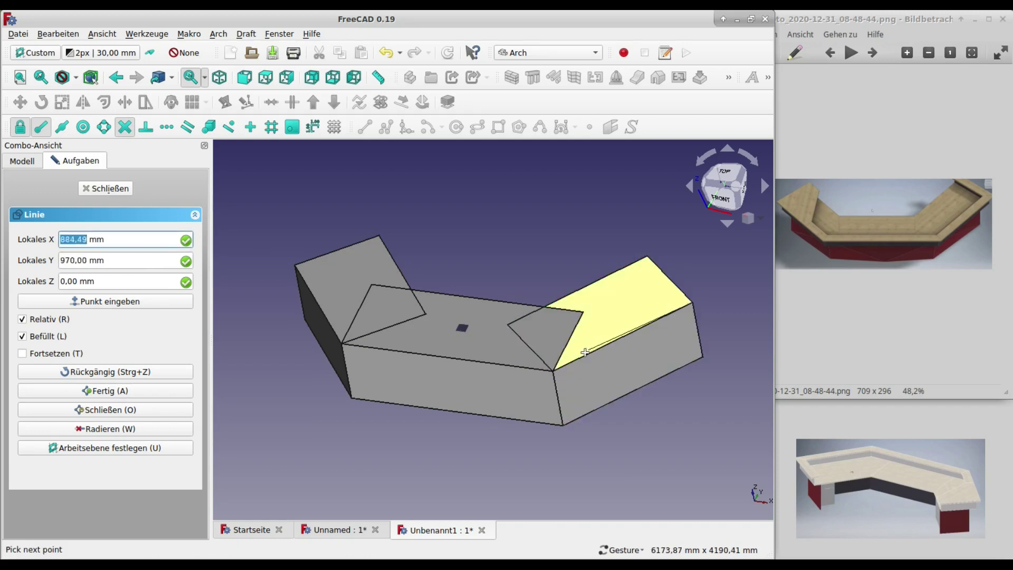
click(553, 370)
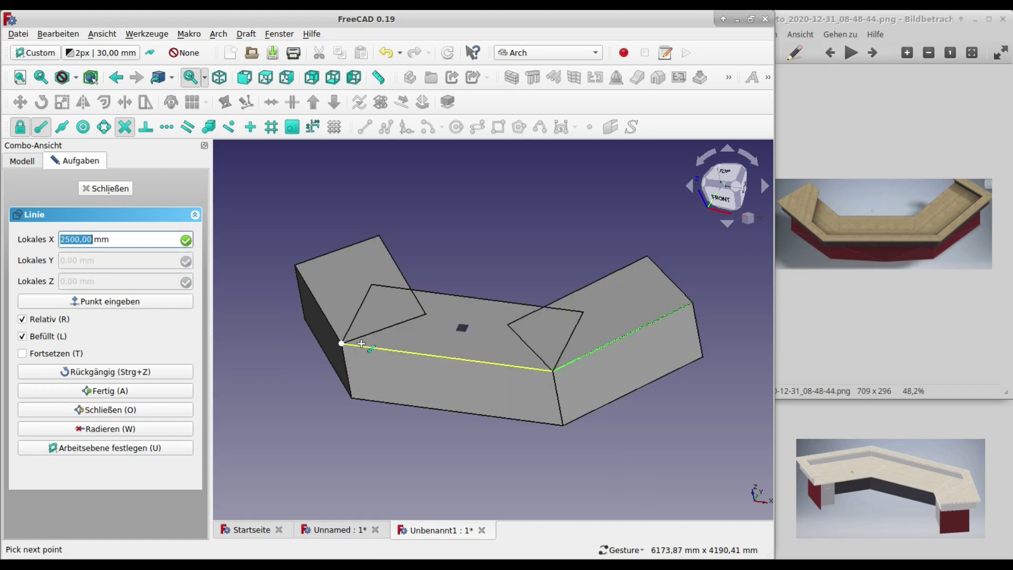
click(342, 343)
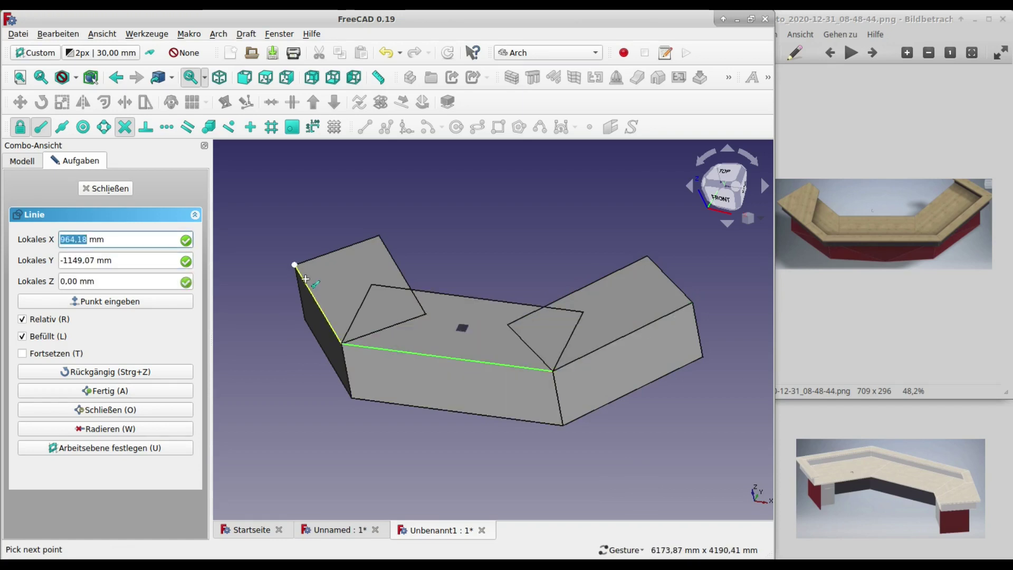
click(294, 265)
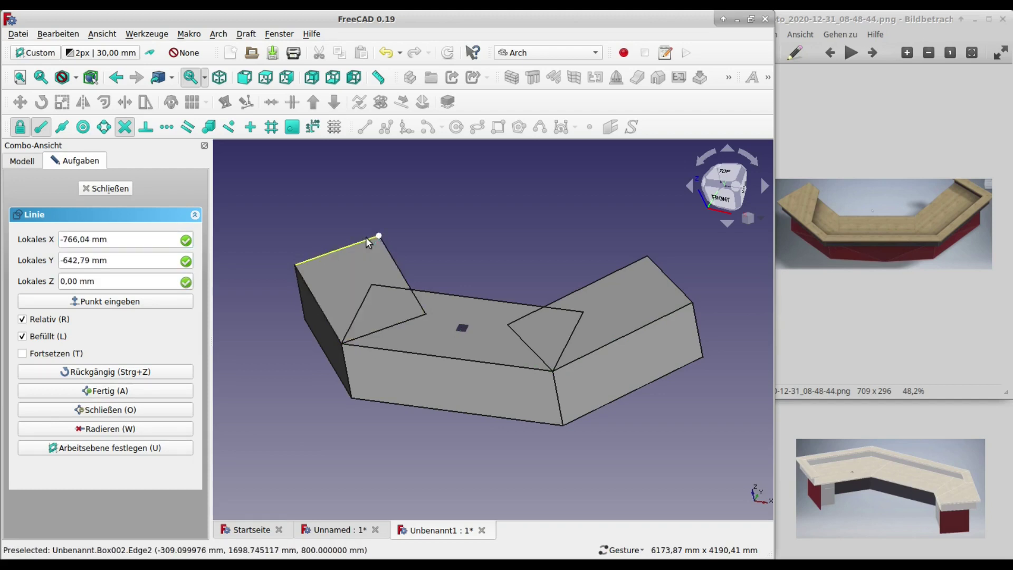
click(368, 243)
click(72, 265)
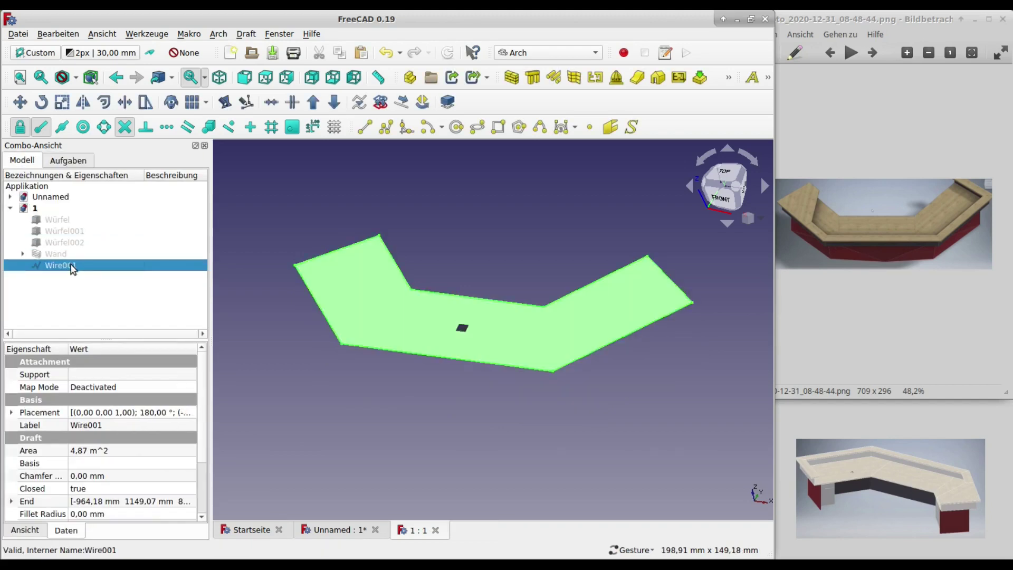
Downgrade Wire001, offset it outward by 200 mm, and downgrade the offset to wires.
click(333, 103)
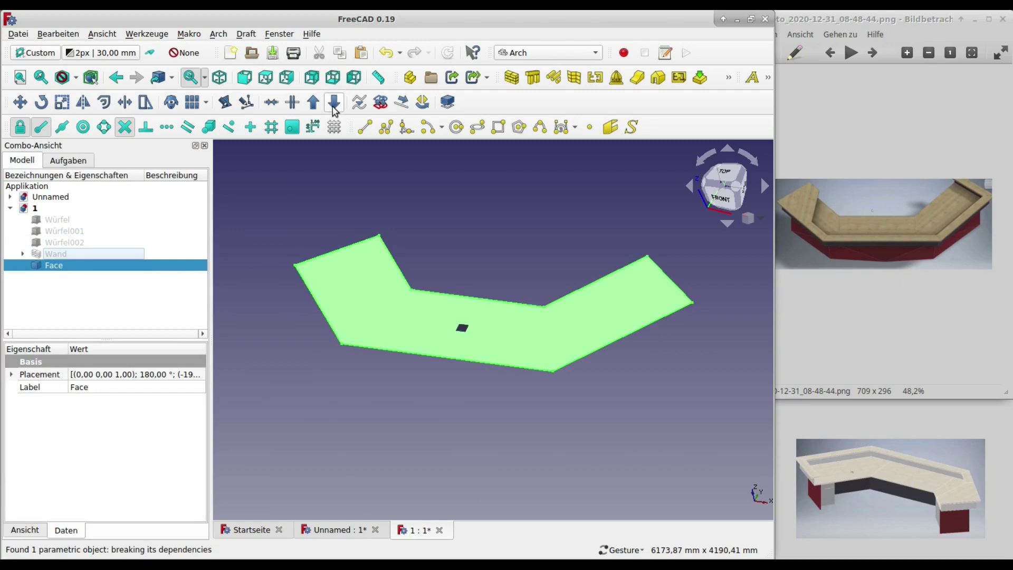
click(105, 103)
text(200)
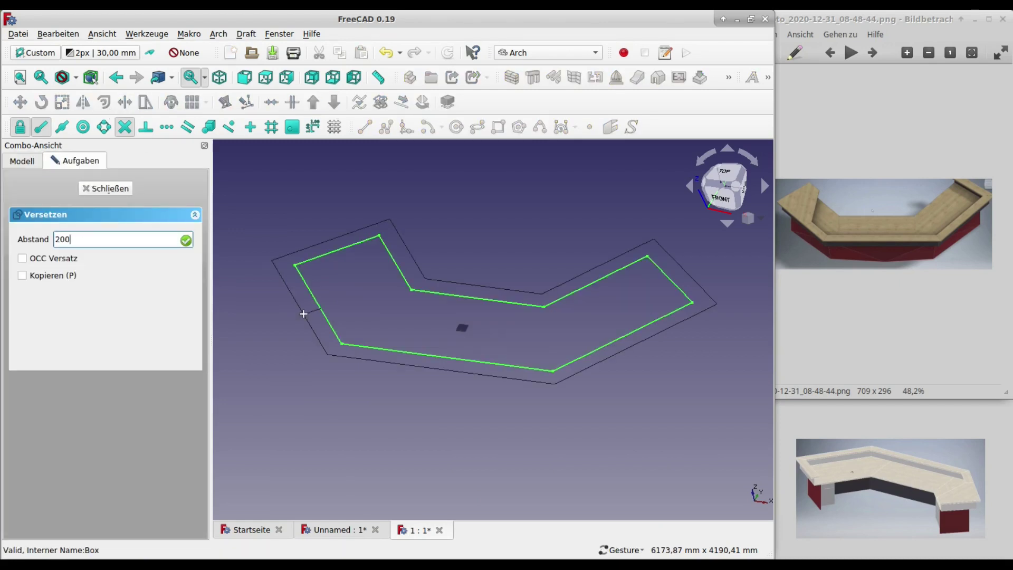
key(Return)
click(80, 277)
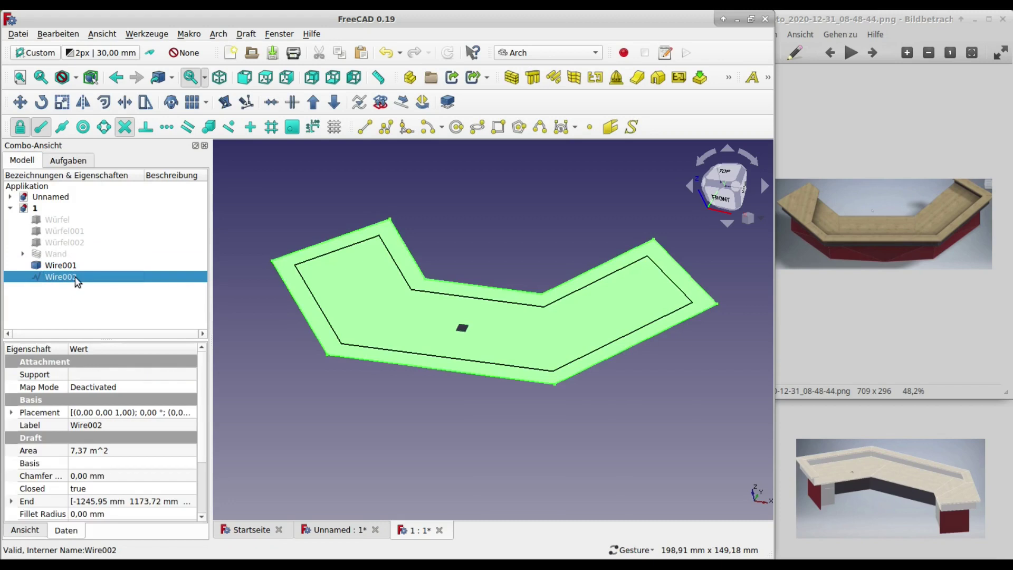
click(334, 103)
click(334, 103)
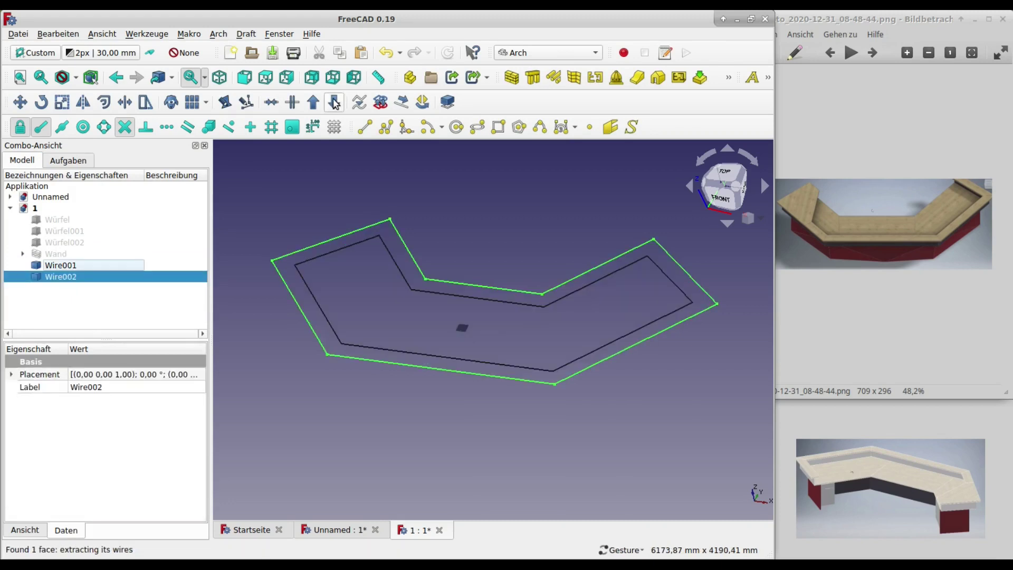
Switch to Sketcher, show the base box, and select its top face.
click(63, 246)
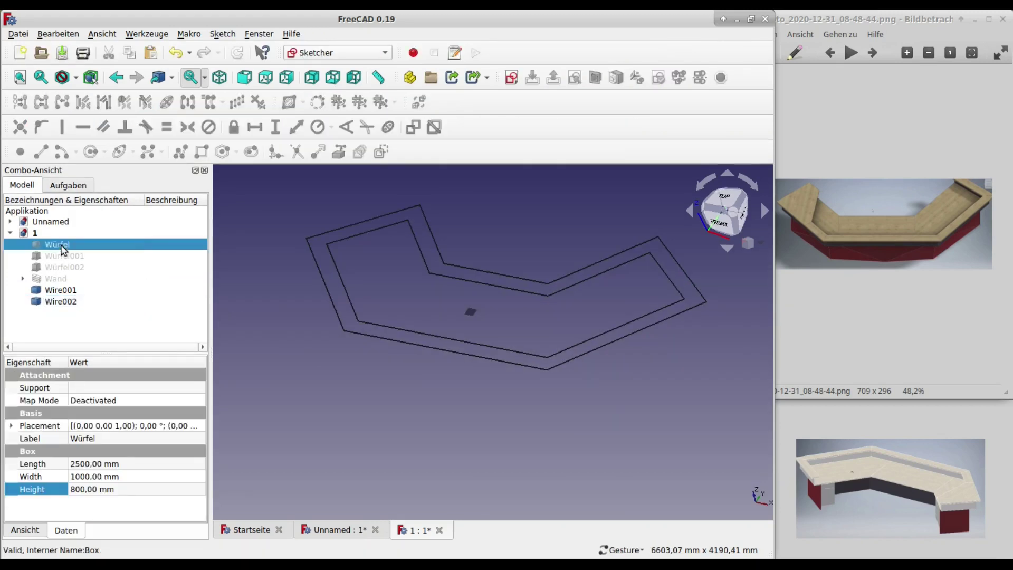
key(space)
click(409, 305)
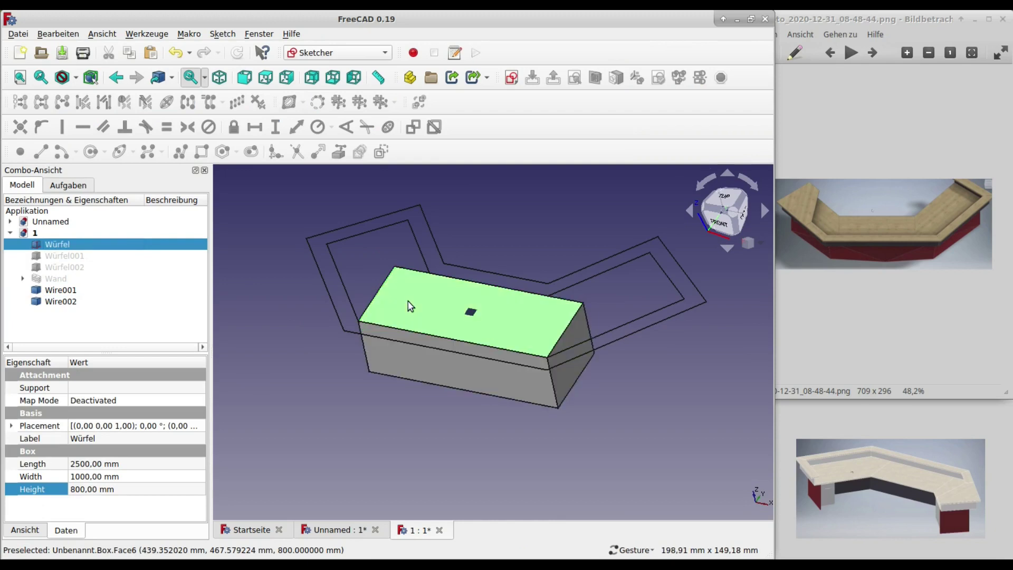
Create a FlatFace sketch on the base box's top face, with the box hidden.
key(space)
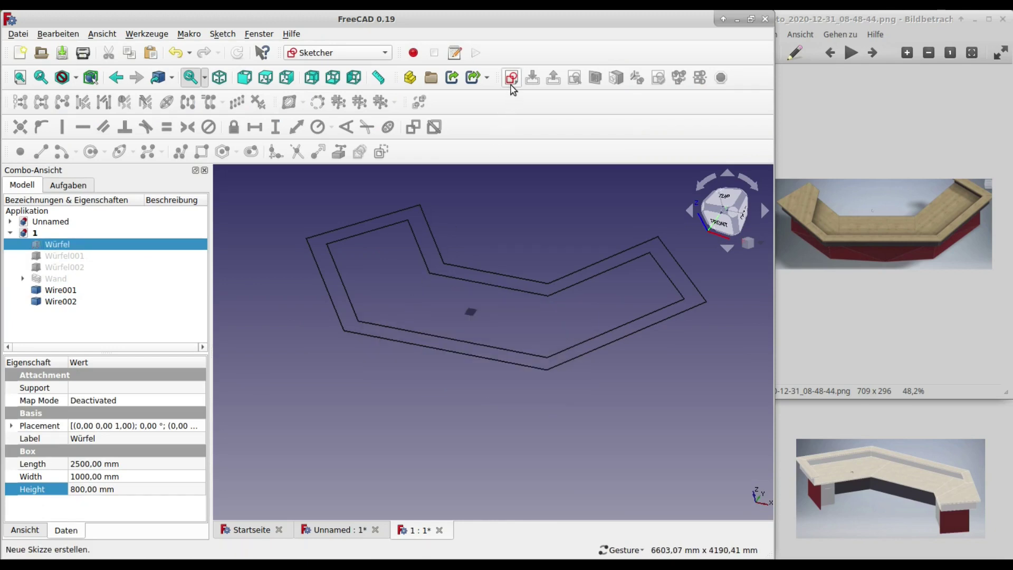
click(511, 79)
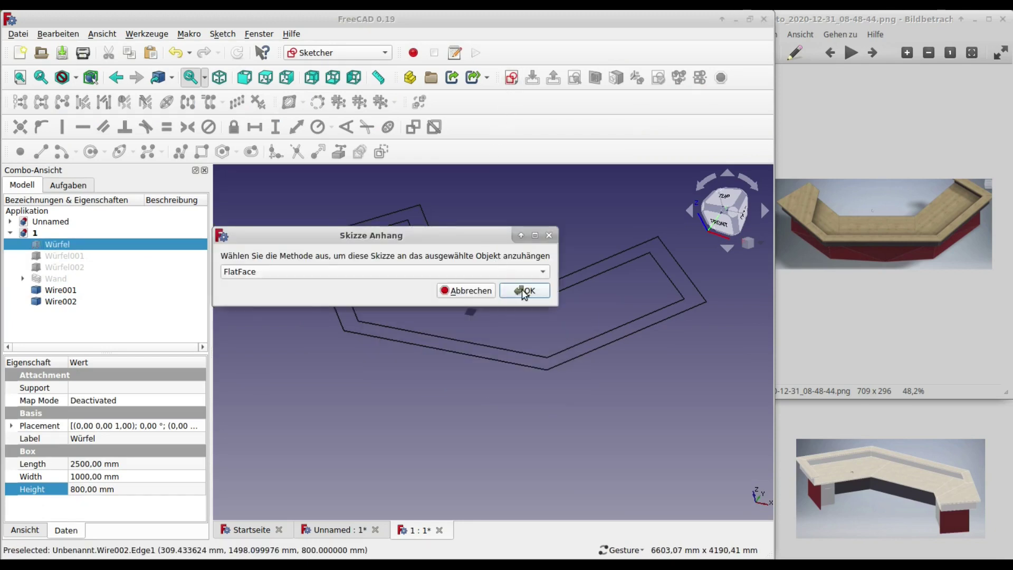
click(525, 291)
click(22, 186)
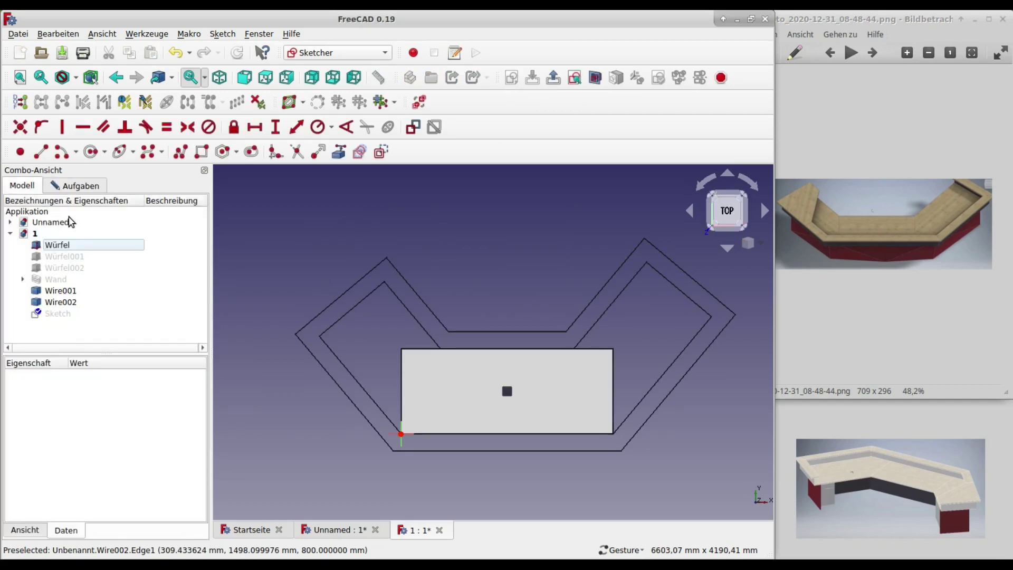
key(space)
key(space)
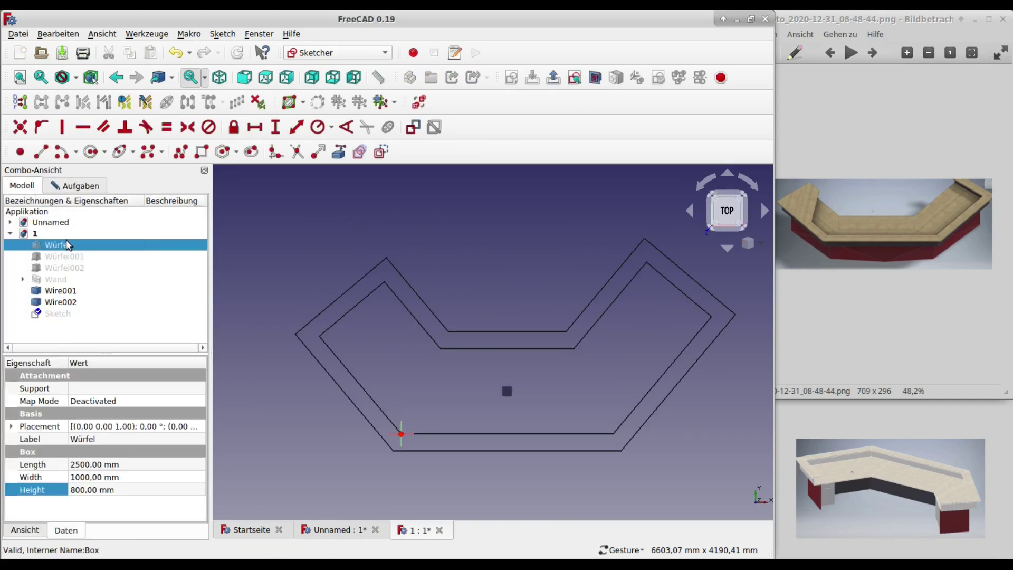
click(75, 185)
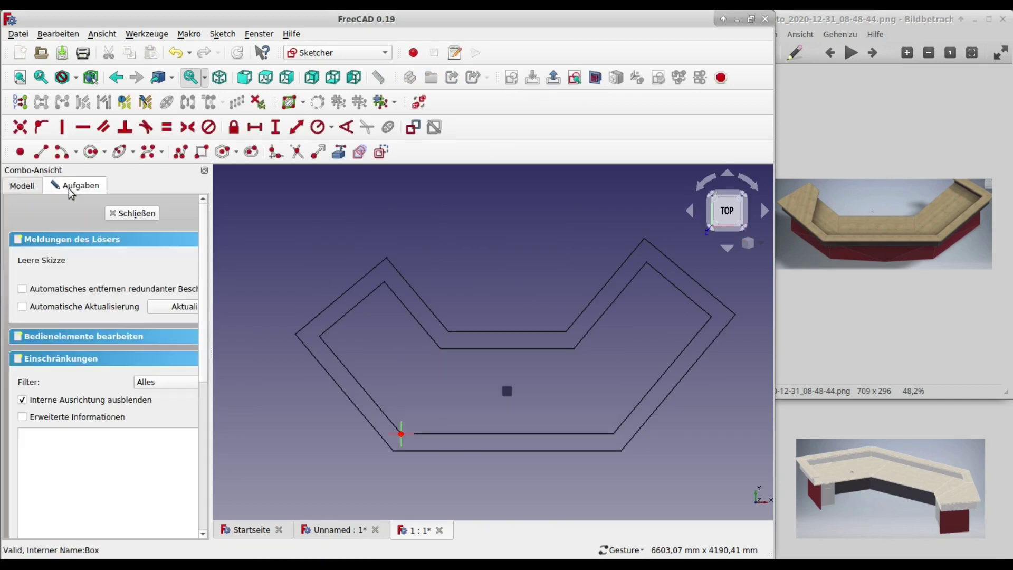
Import six inner and outer outline edges, wings, middle and front, as external geometry.
click(338, 153)
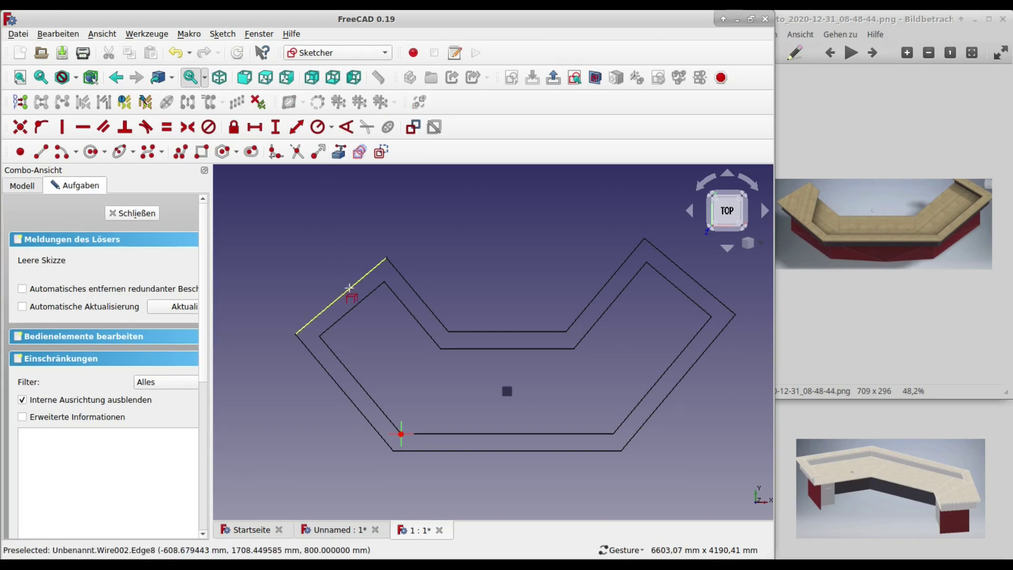
click(350, 288)
click(409, 311)
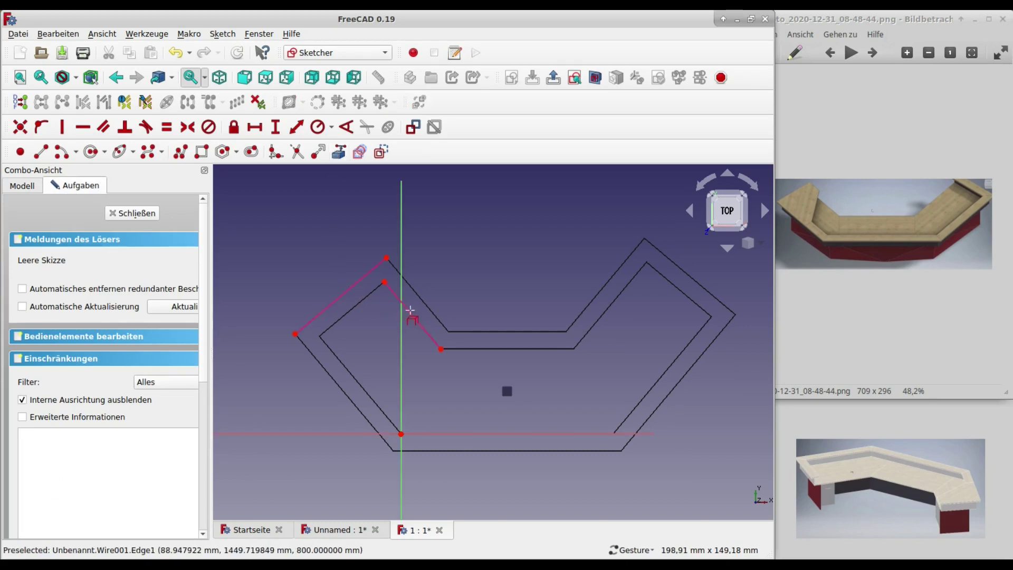
click(564, 348)
click(602, 316)
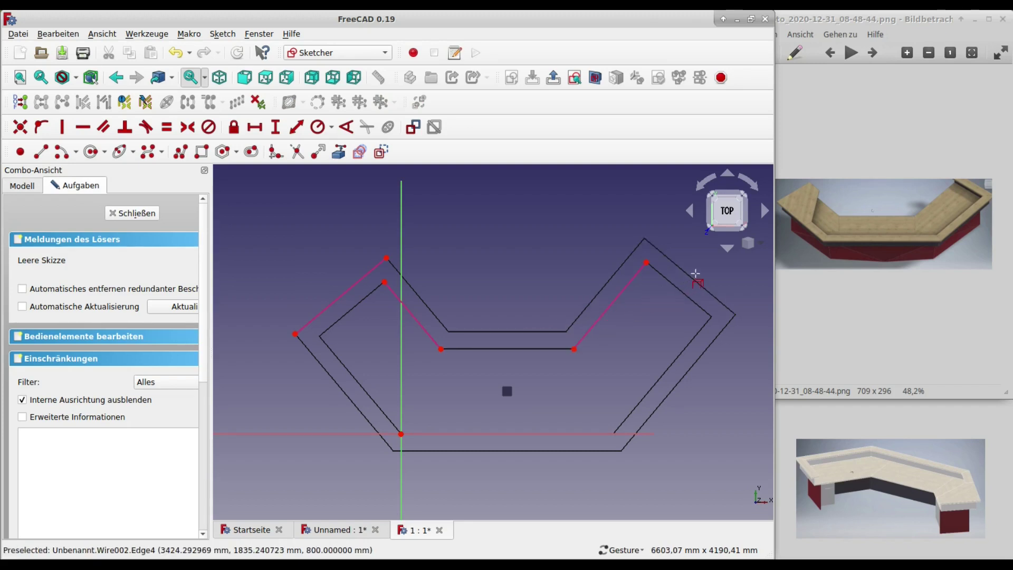
click(696, 278)
click(542, 451)
Draw the closed eight-sided countertop polyline along the reference edges.
click(180, 152)
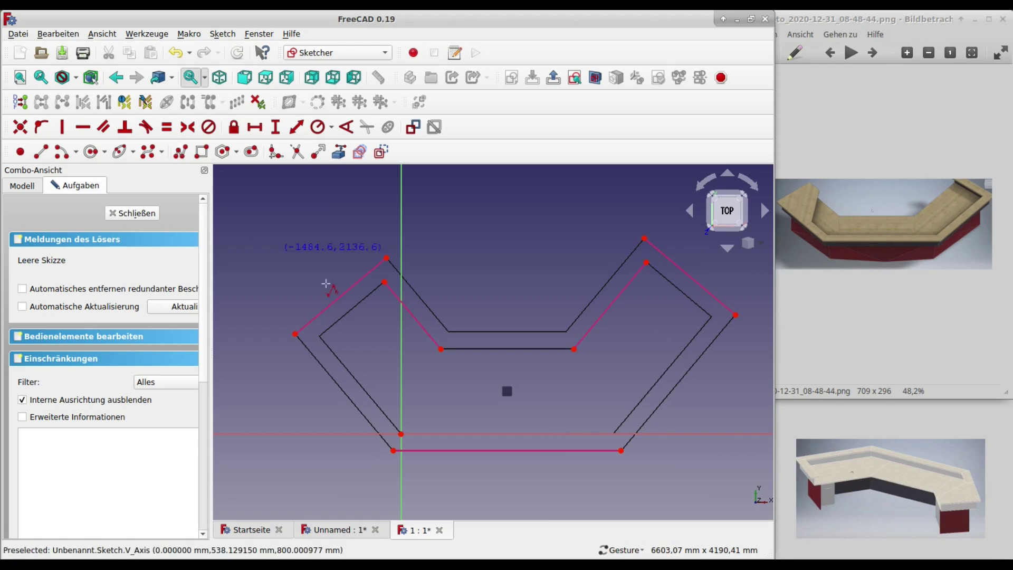
click(441, 349)
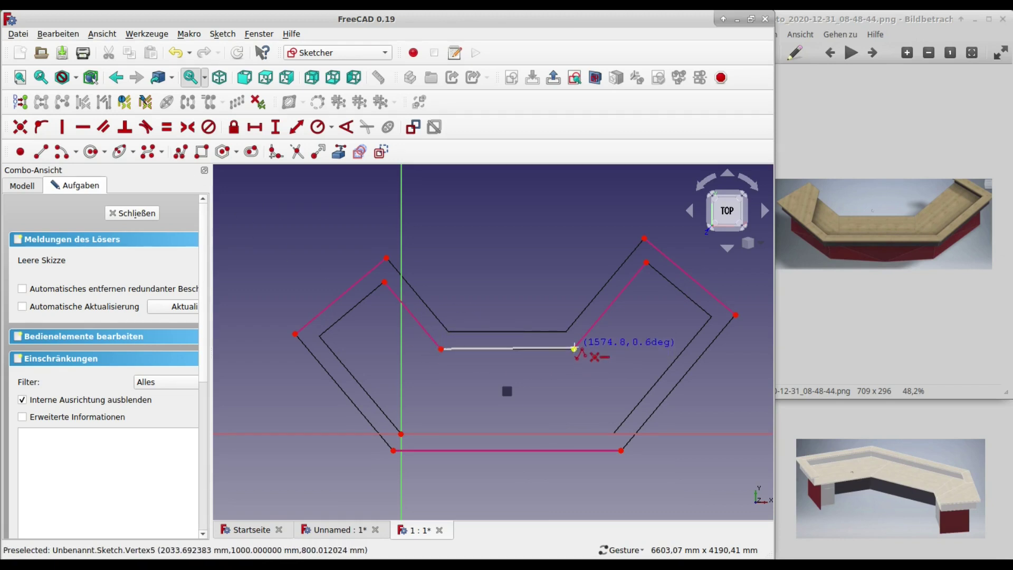
click(575, 348)
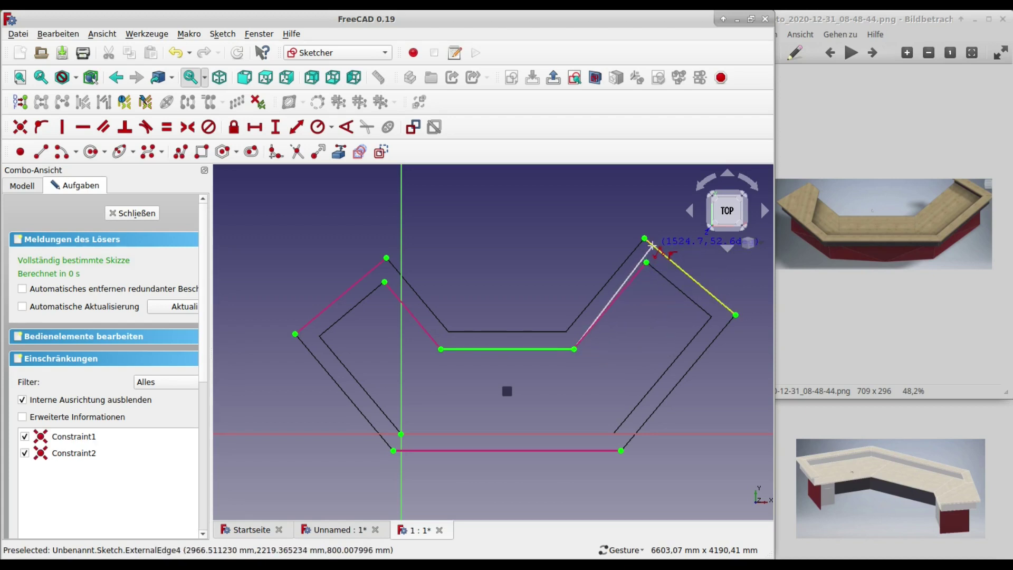
click(652, 245)
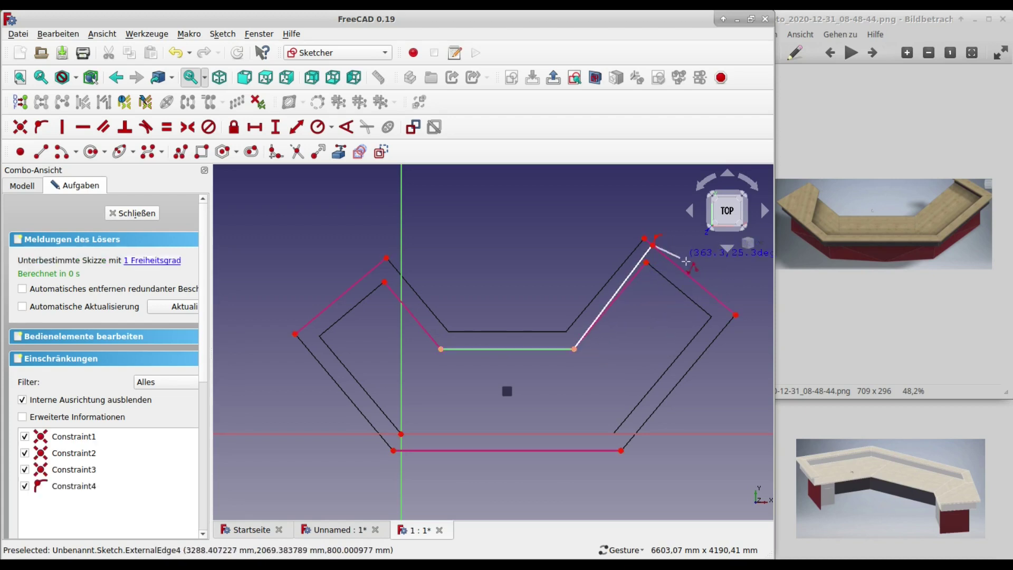
click(737, 315)
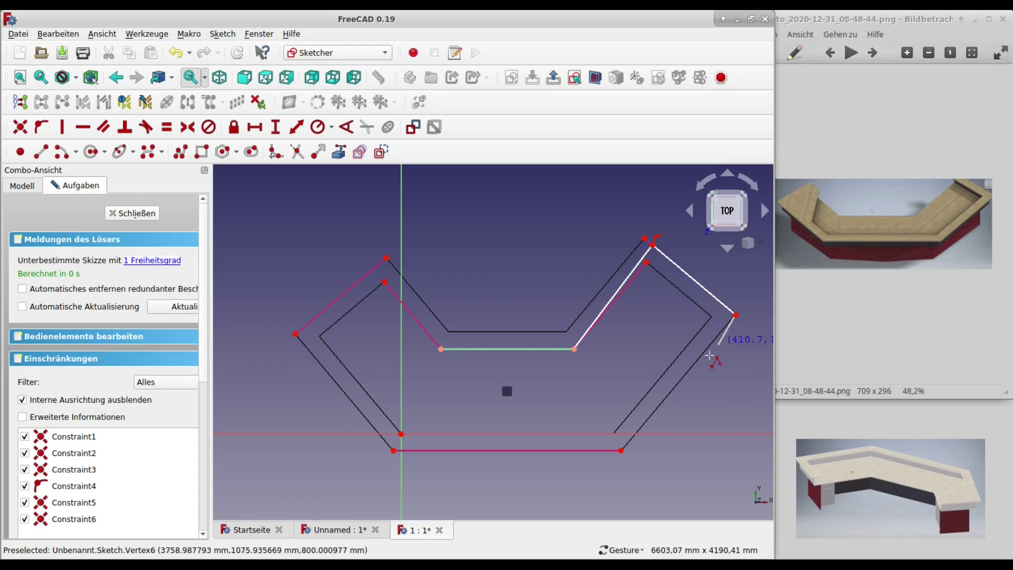
click(621, 451)
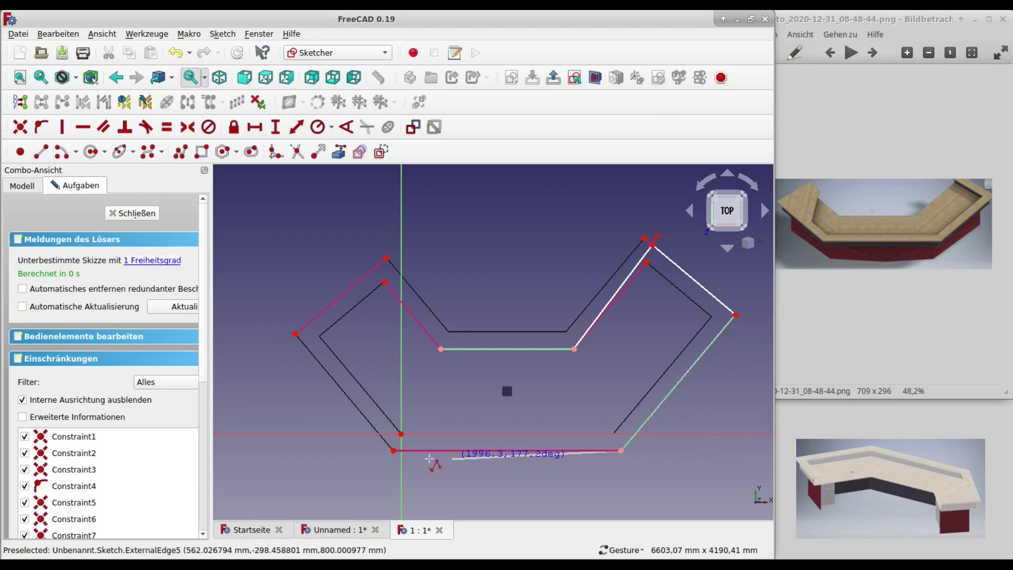
click(393, 451)
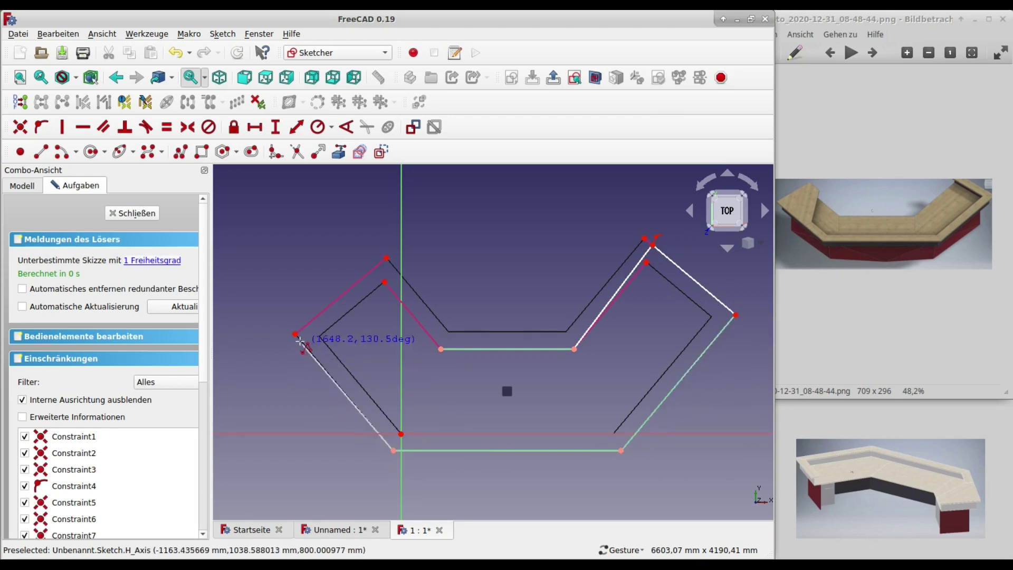
click(295, 334)
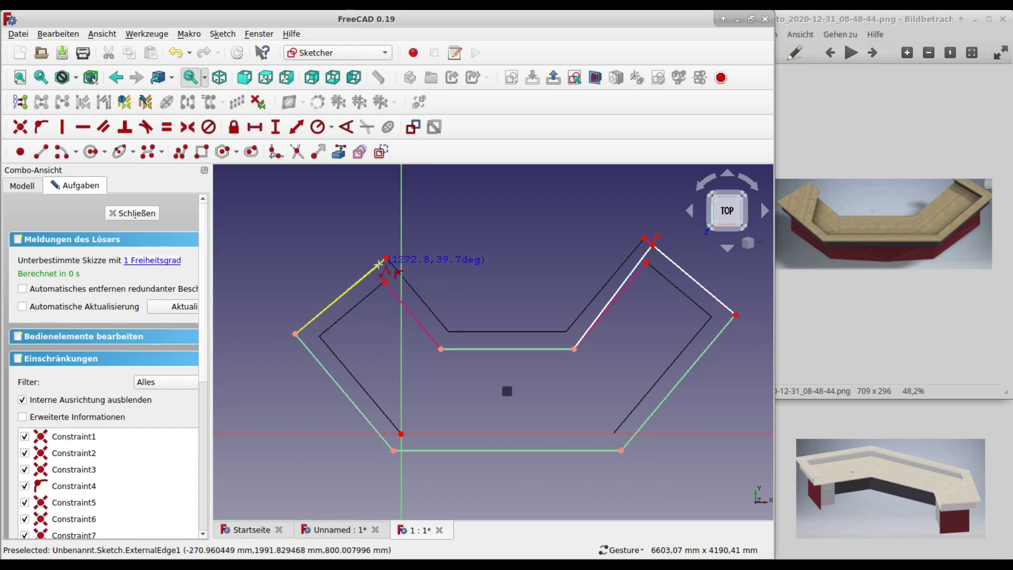
click(379, 262)
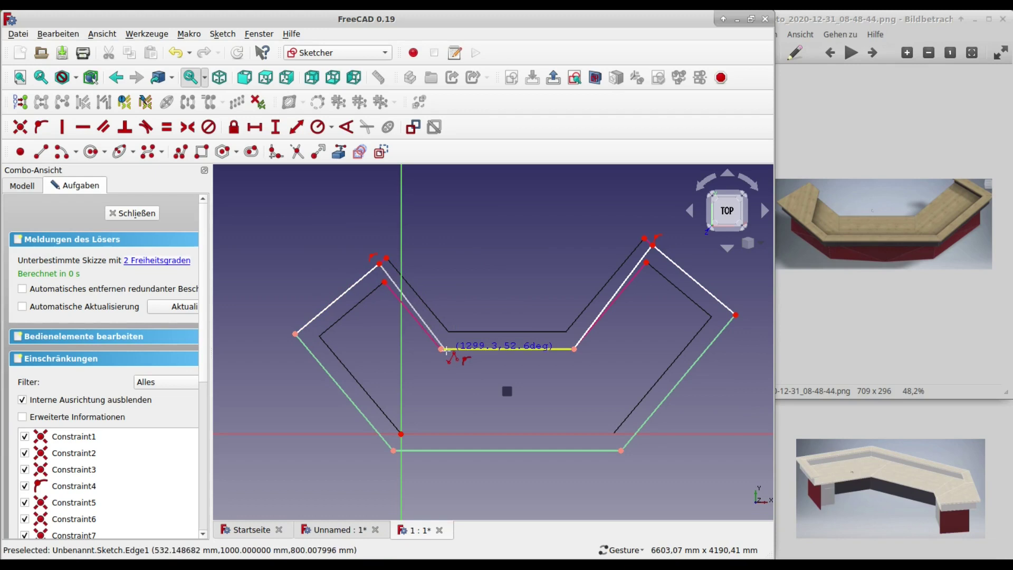
click(440, 349)
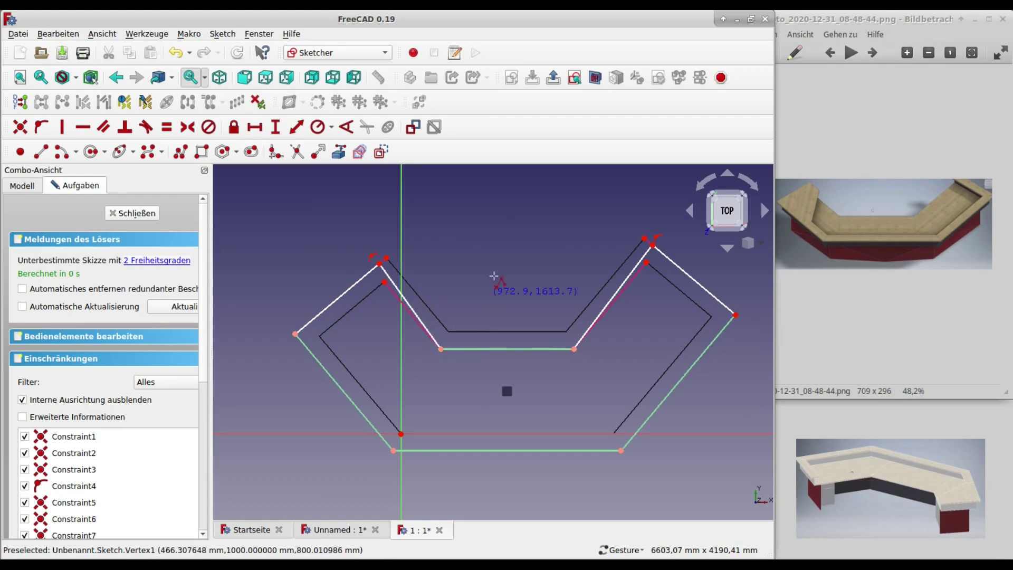
Pin the outline's corner points onto the reference edges with Point-on-Object.
click(385, 274)
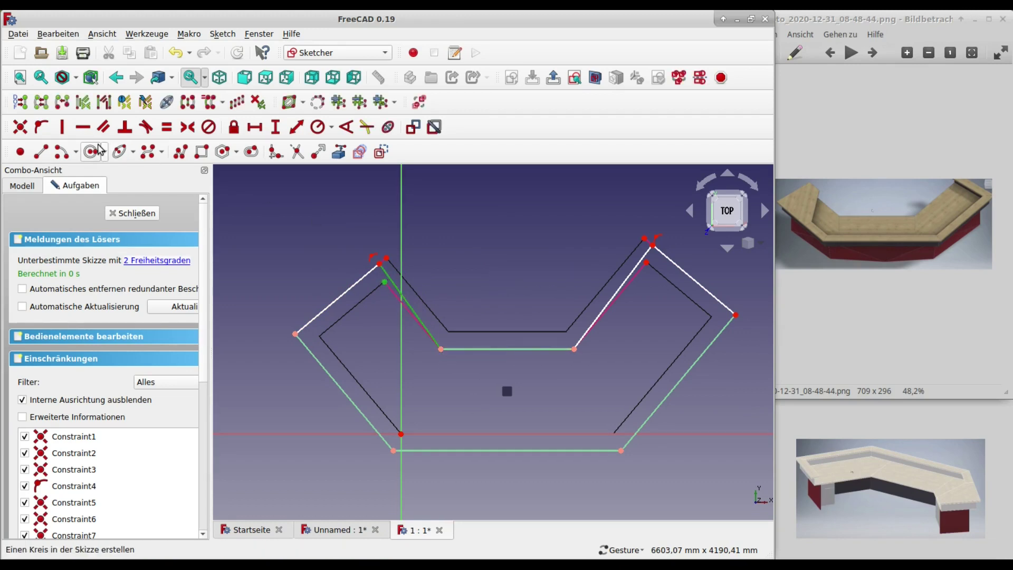
click(41, 127)
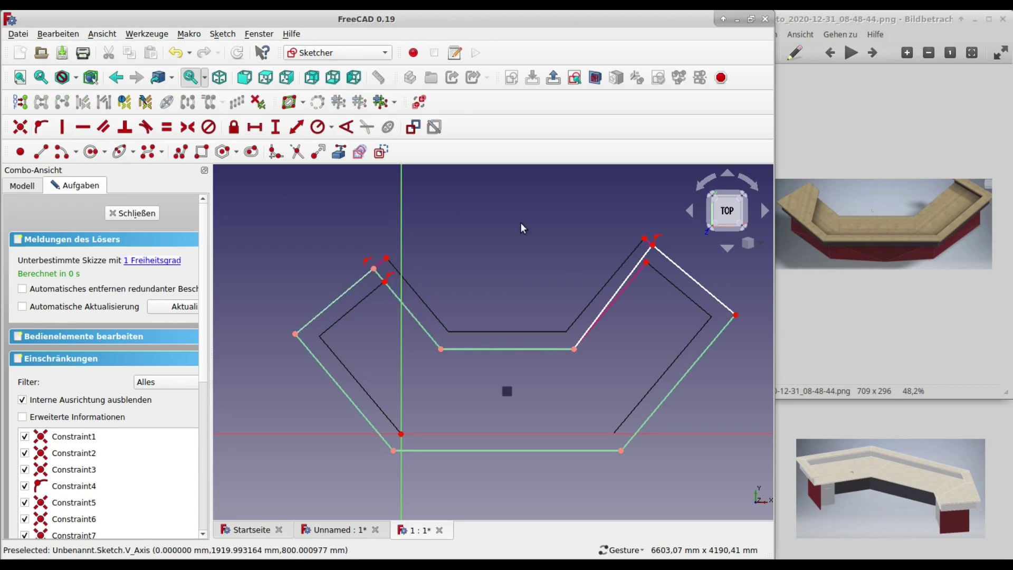
click(645, 259)
click(43, 129)
Close the sketch and draw Wire003 through five front corners of the countertop outline.
click(132, 213)
click(277, 212)
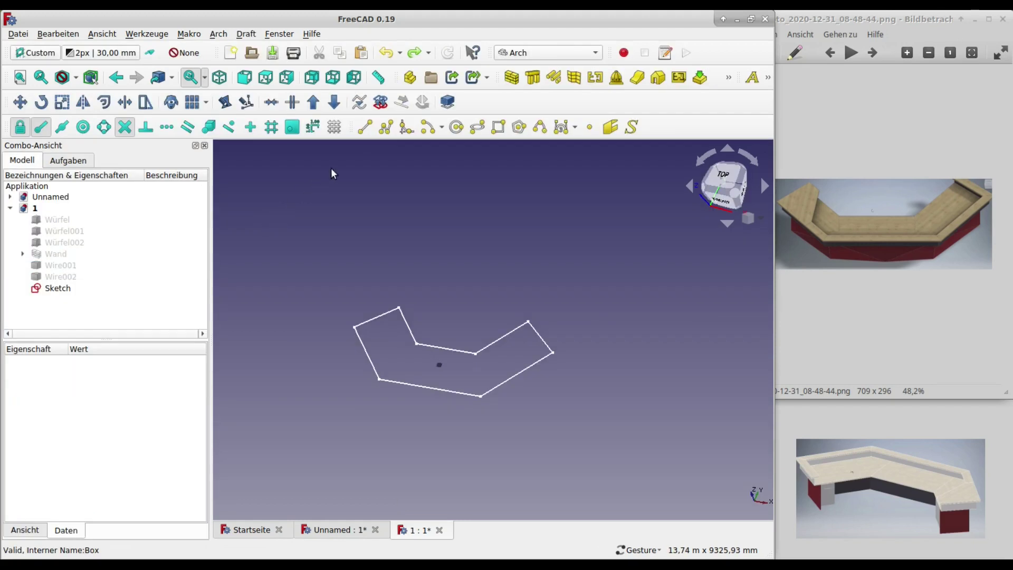
click(387, 127)
click(391, 308)
click(360, 322)
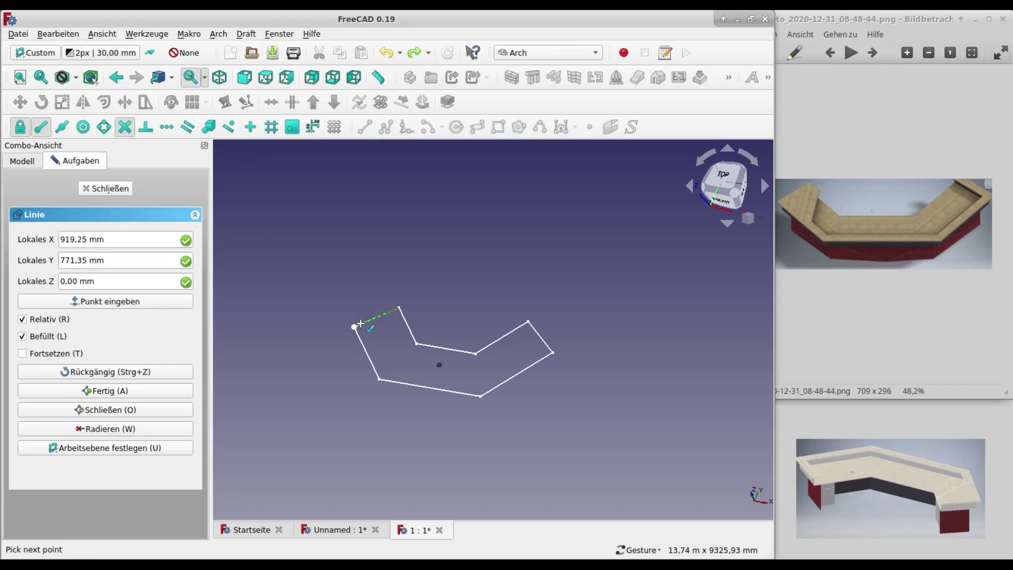
click(380, 378)
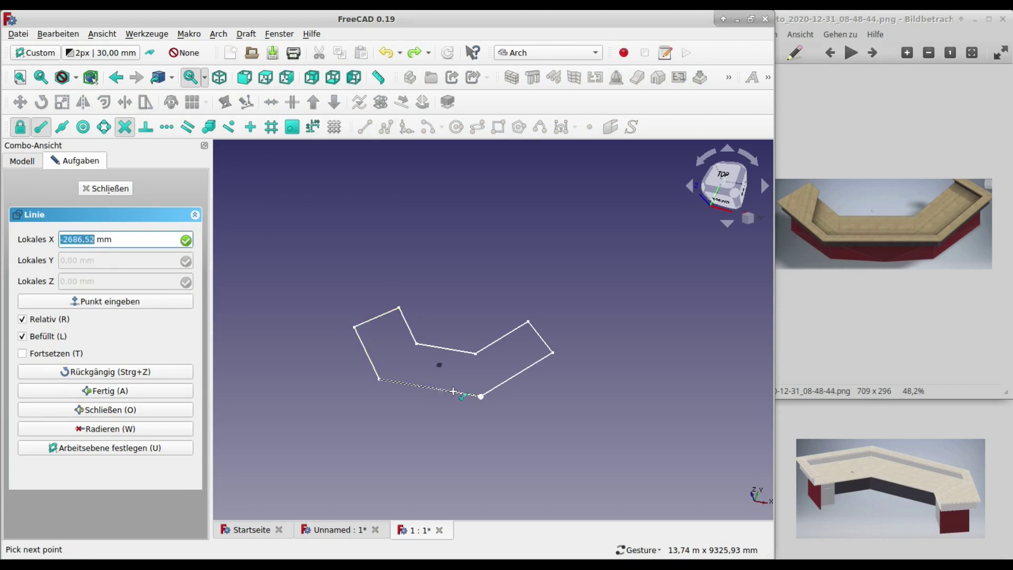
click(481, 396)
click(549, 354)
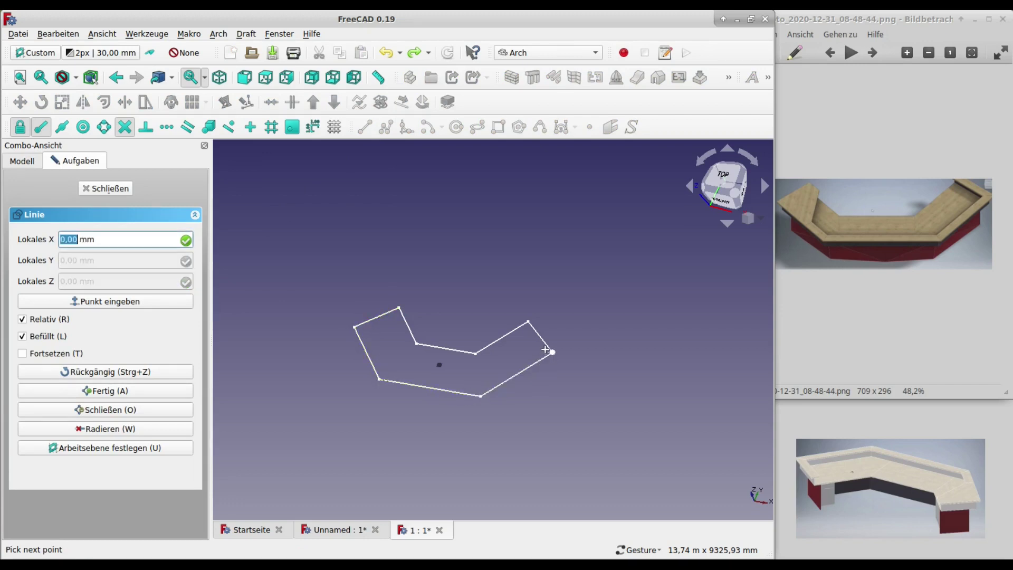
click(117, 189)
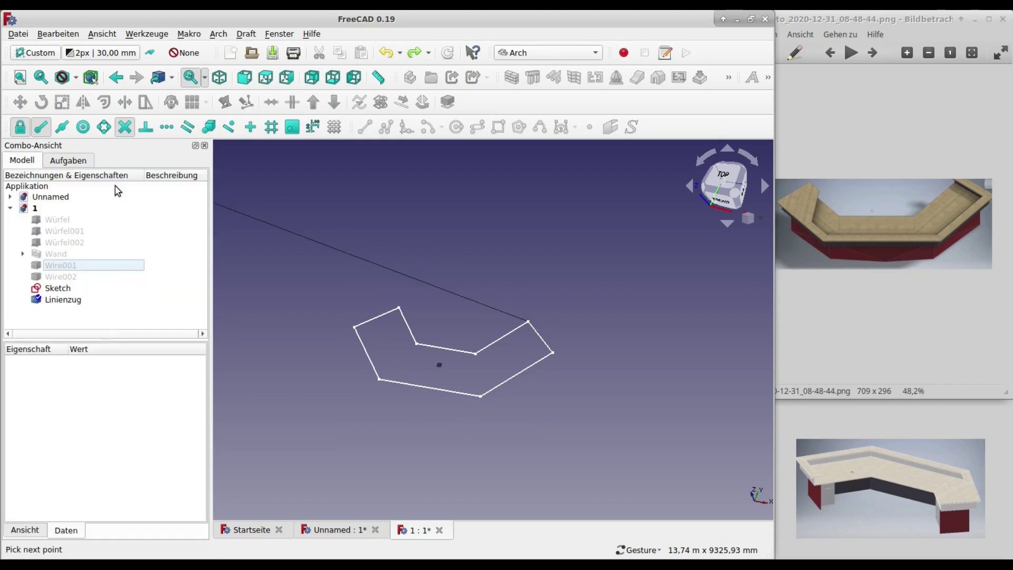
click(67, 288)
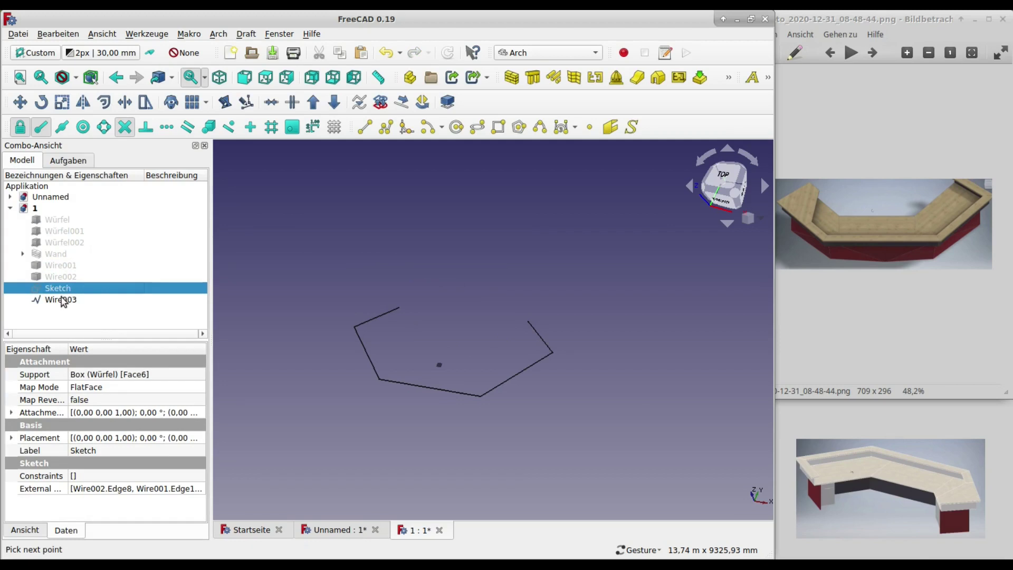
click(62, 300)
Turn Wire003 into an Arch wall 300 mm high, 20 mm wide, left-aligned.
click(67, 255)
key(0)
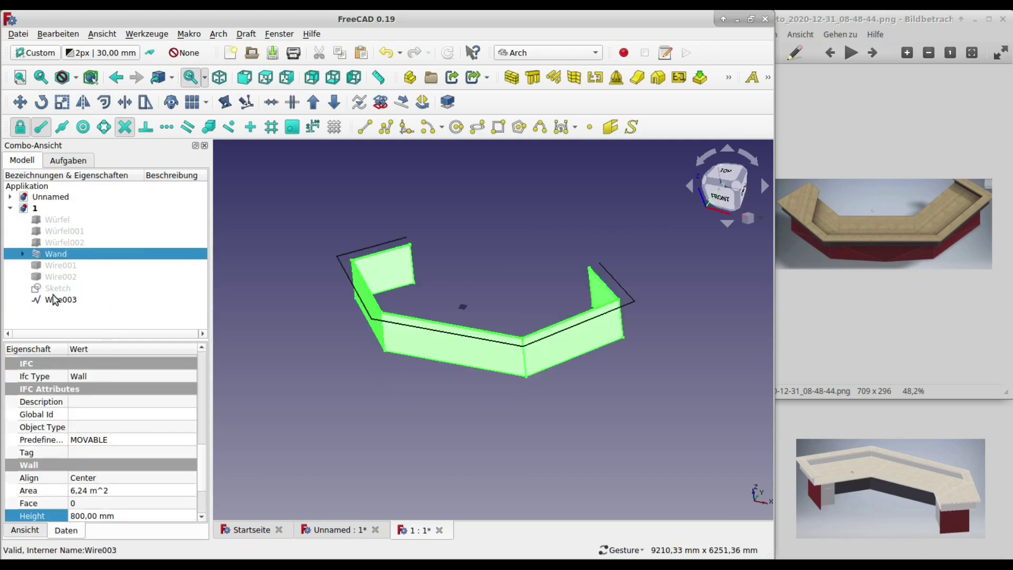
click(60, 300)
click(512, 78)
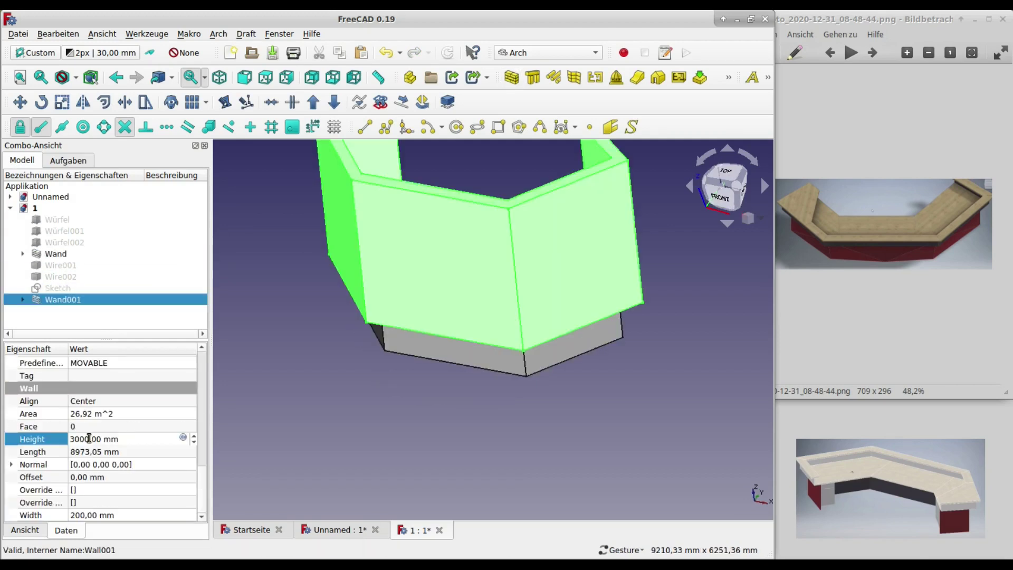
click(157, 323)
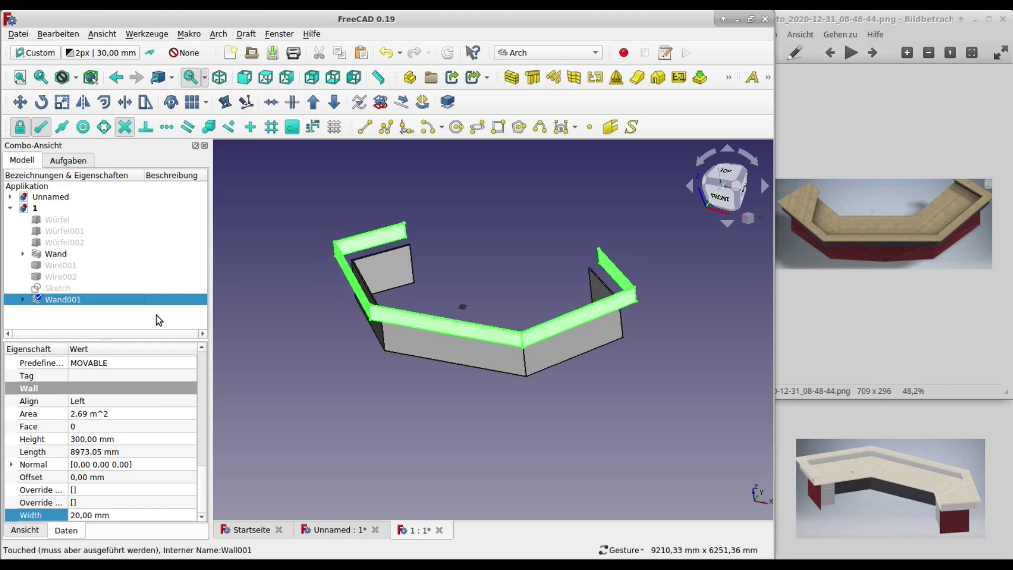
Hide the helper wire Wire002.
click(69, 277)
click(62, 289)
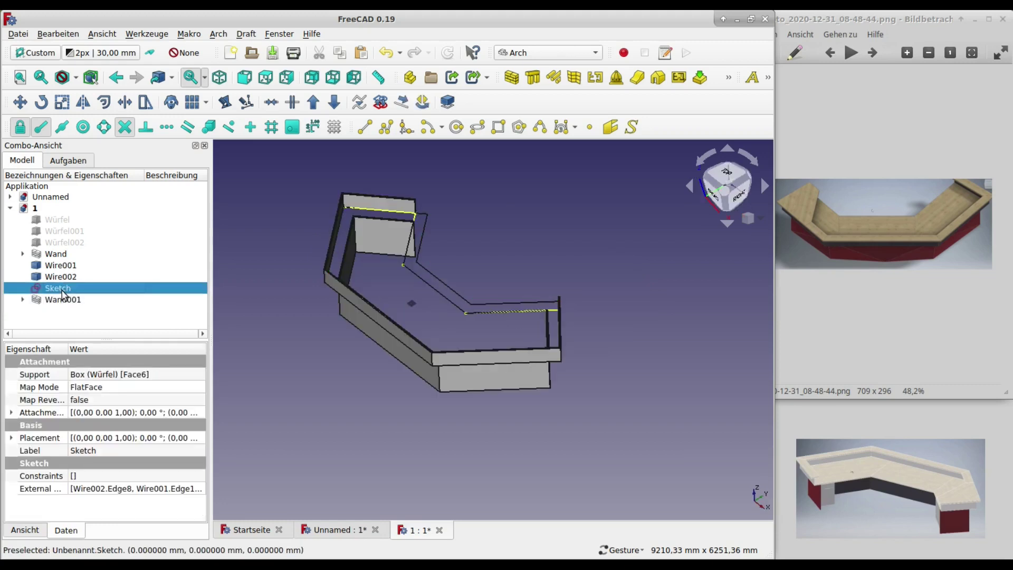
click(63, 277)
key(space)
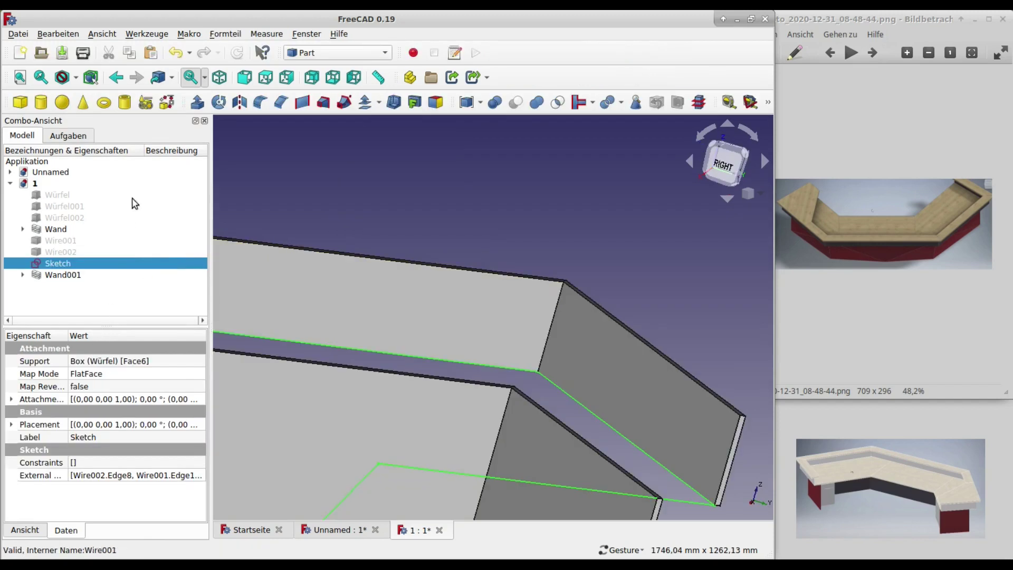
Extrude the countertop sketch 30 mm along its normal into a solid Extrude slab.
click(197, 103)
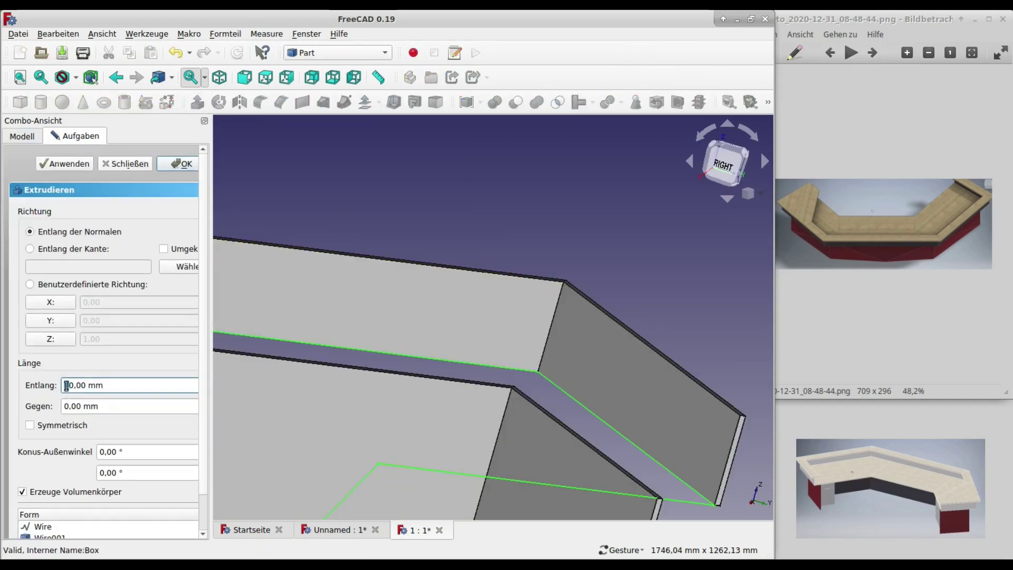
click(182, 164)
scroll(592, 411, down, 5)
drag(592, 411, 540, 377)
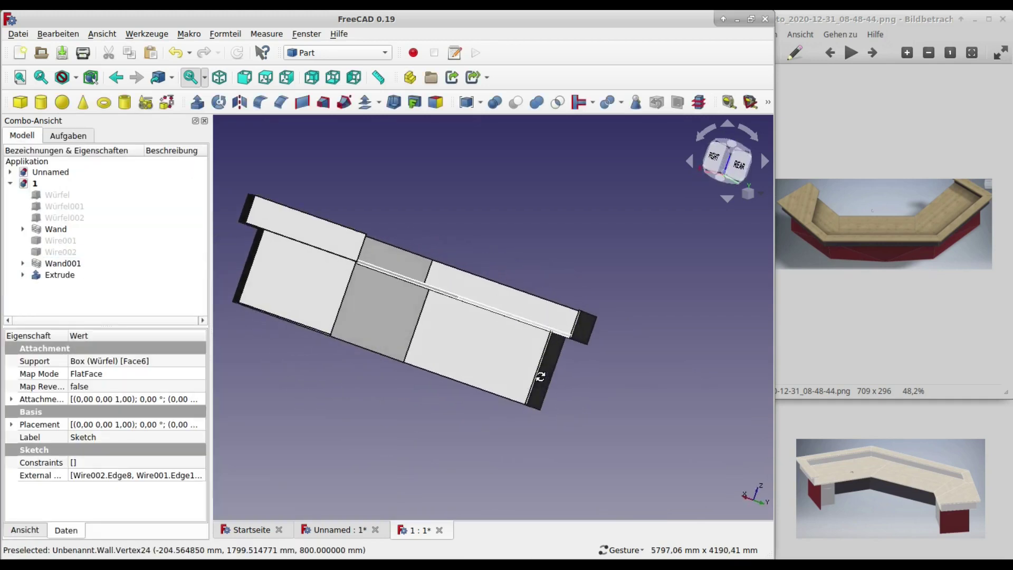
scroll(540, 377, up, 2)
scroll(637, 331, up, 3)
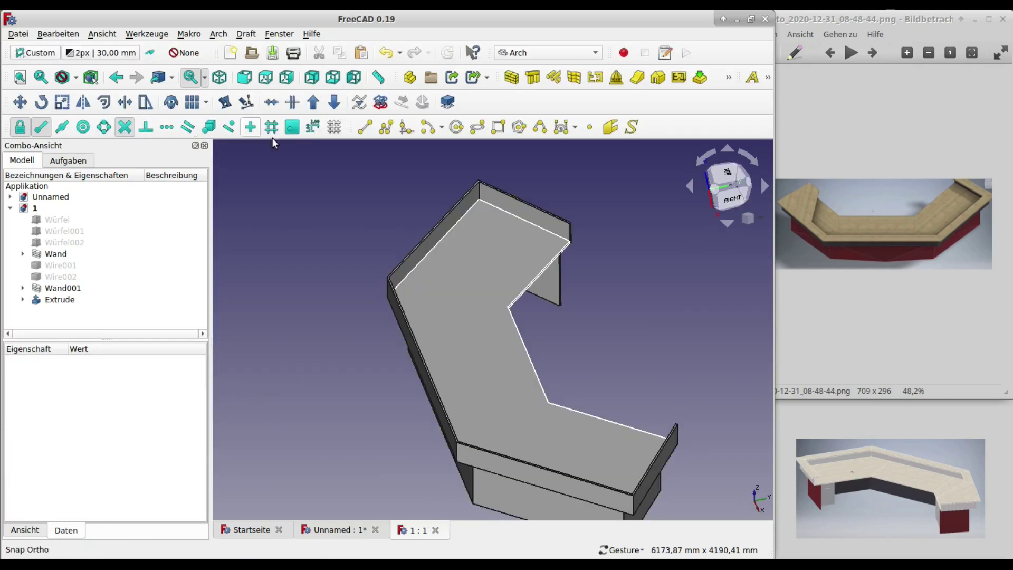
Draw Draft wire Wire004 snapping to the countertop's front-right, front-left and left-back corners.
click(385, 129)
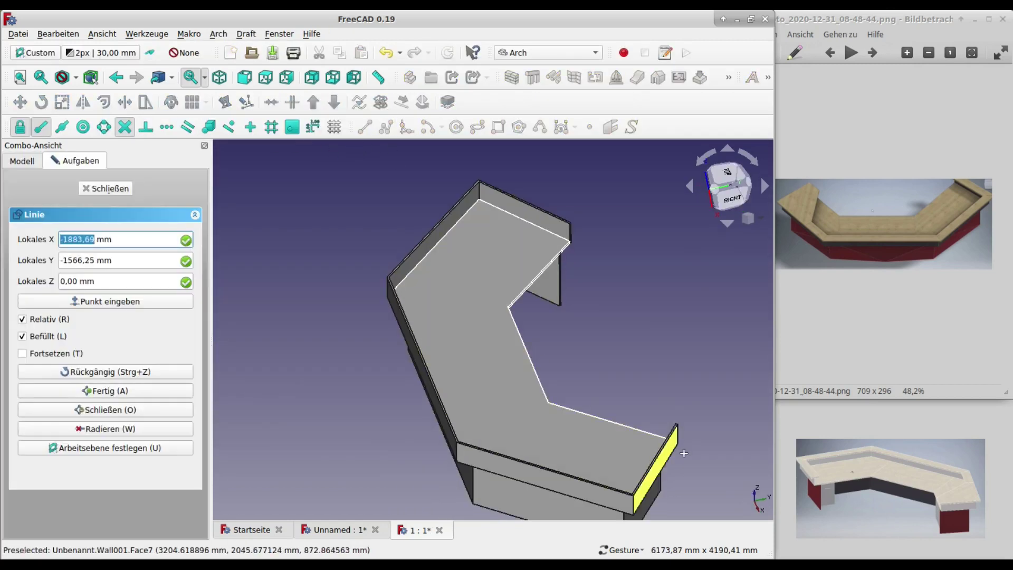
click(675, 434)
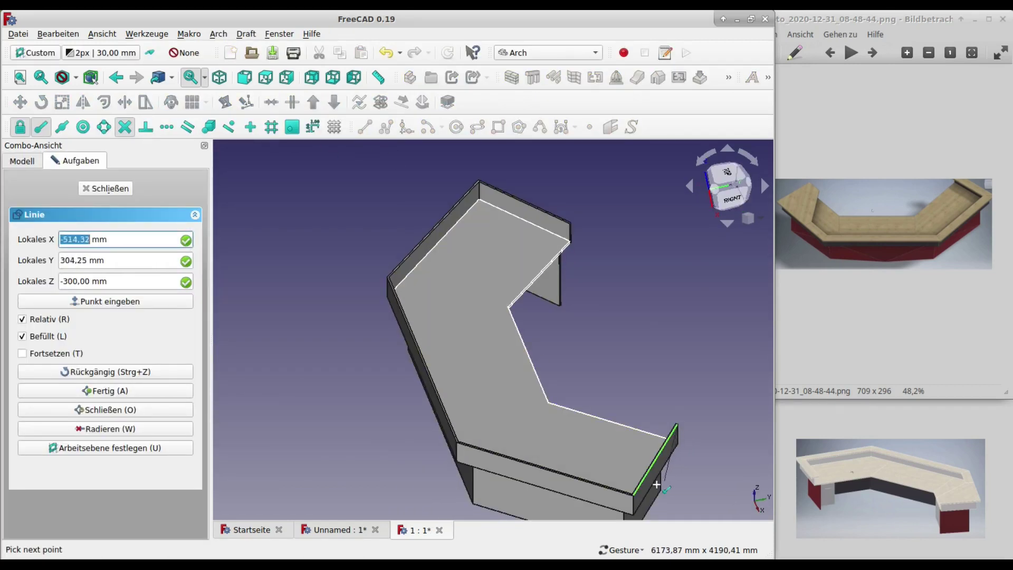
click(639, 491)
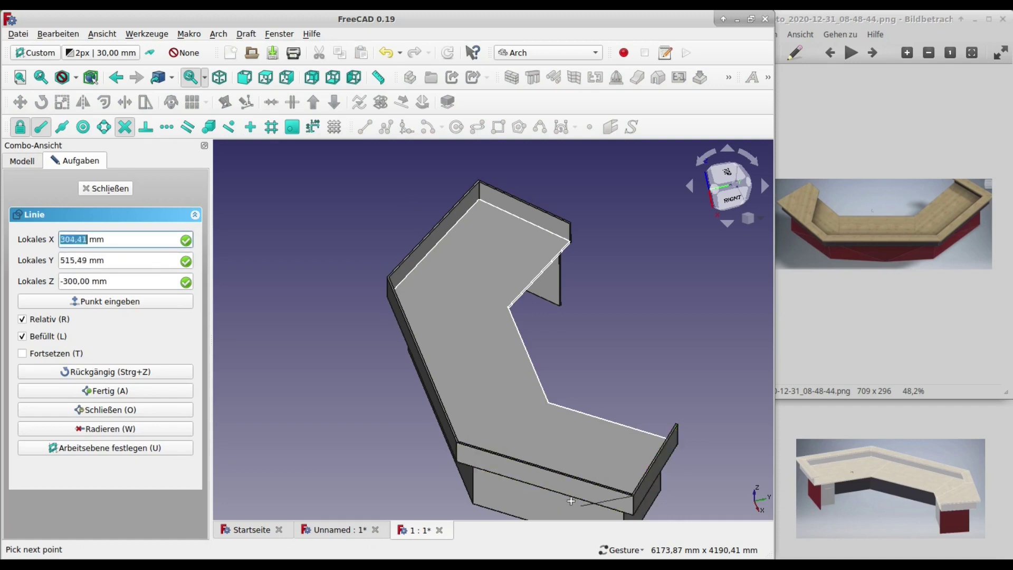
click(466, 447)
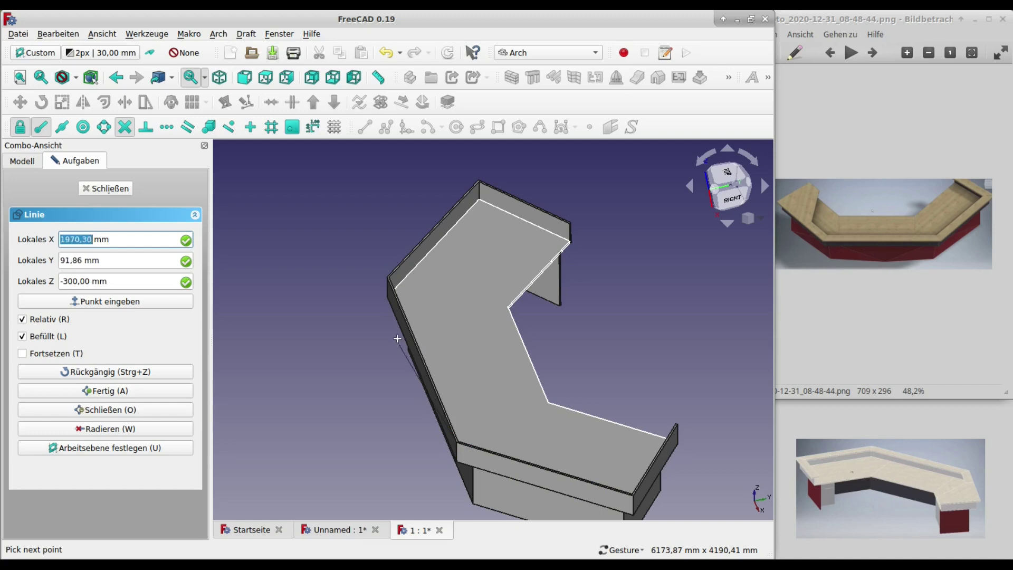
click(389, 281)
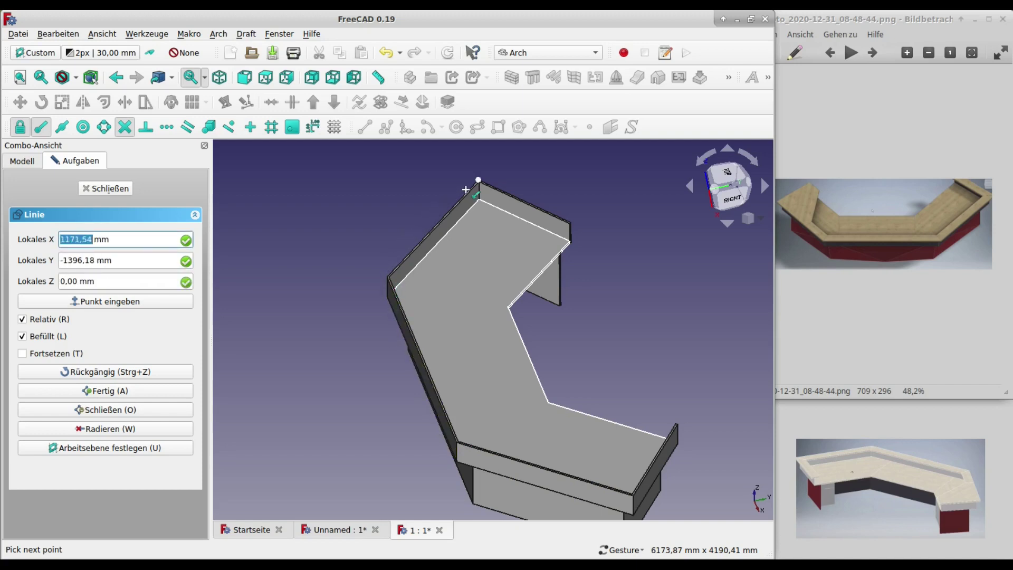
scroll(564, 218, up, 2)
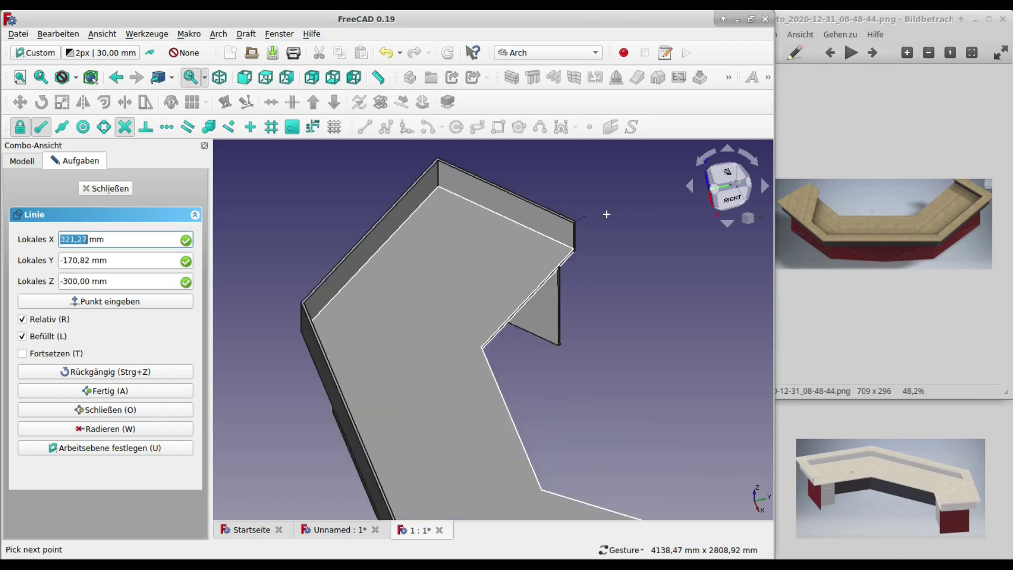
click(116, 191)
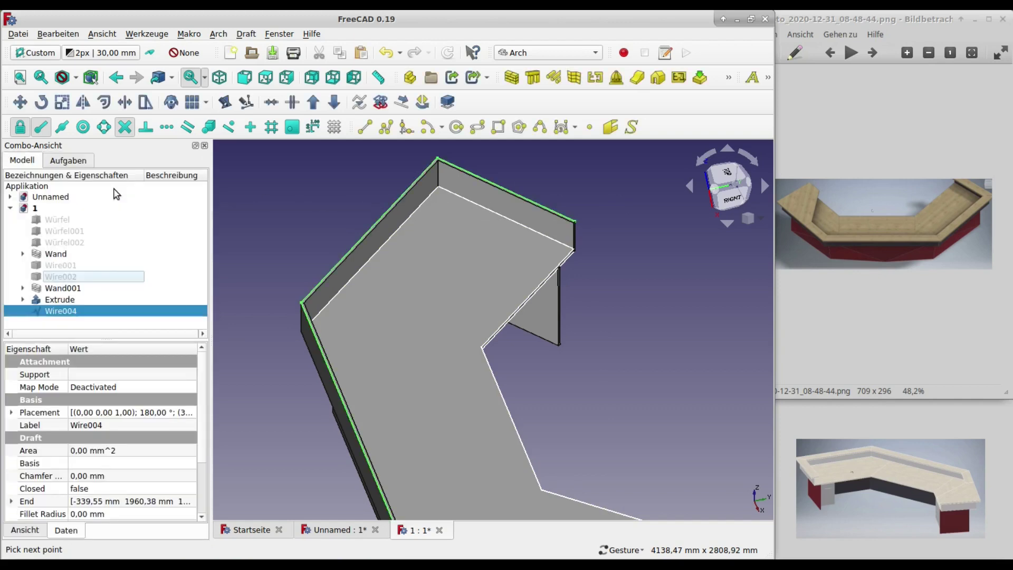
Make Wire004 an Arch wall, Wand002, with Height 30 mm, then orbit to check it.
click(511, 79)
click(61, 441)
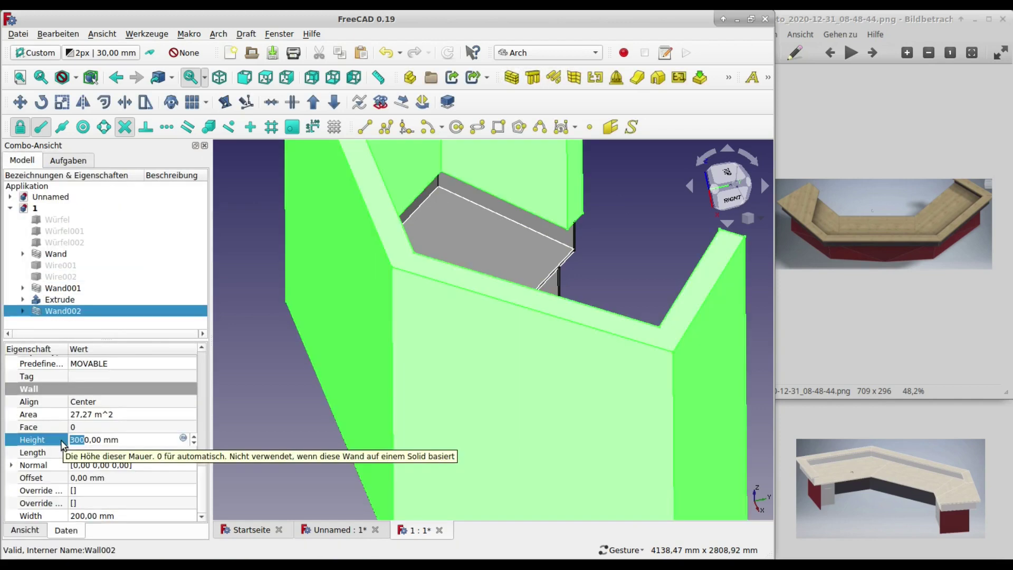
click(60, 276)
scroll(690, 403, down, 5)
mouse_move(690, 402)
mouse_down()
mouse_move(660, 347)
mouse_move(566, 372)
mouse_move(276, 360)
mouse_move(527, 371)
mouse_move(543, 394)
mouse_move(569, 335)
mouse_move(566, 299)
mouse_up()
scroll(269, 359, up, 5)
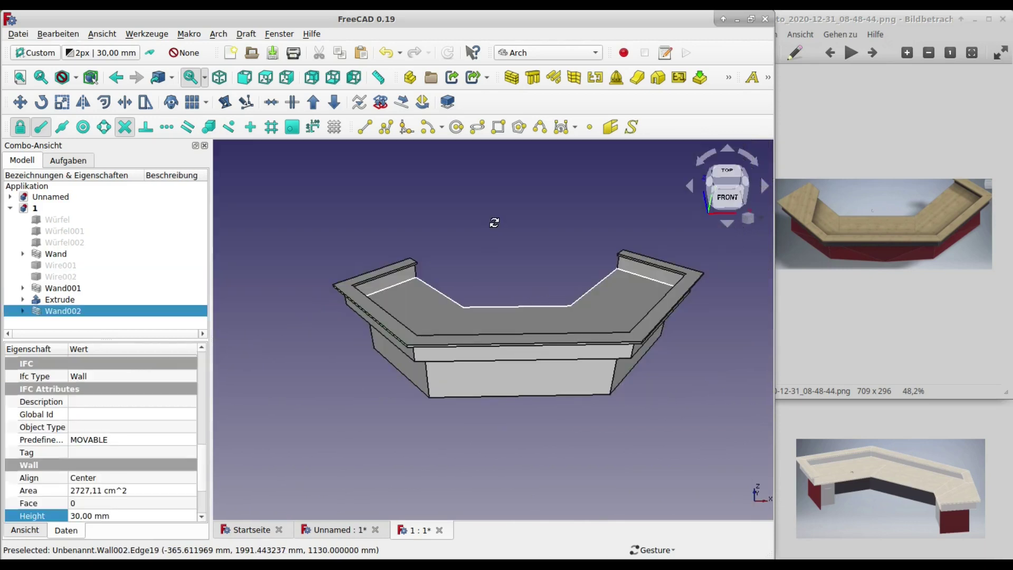
drag(493, 223, 474, 400)
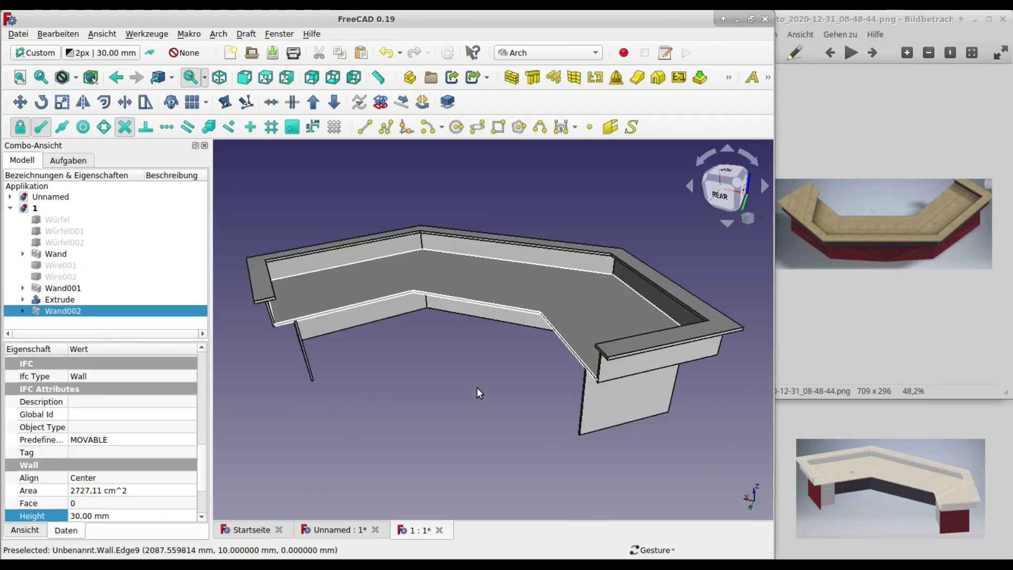